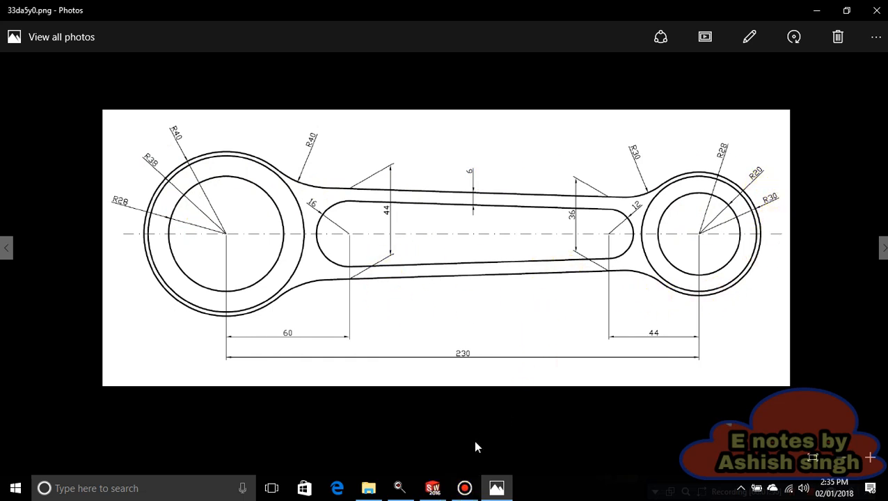
Step: Switch to SOLIDWORKS and create a new part document
left_click(432, 488)
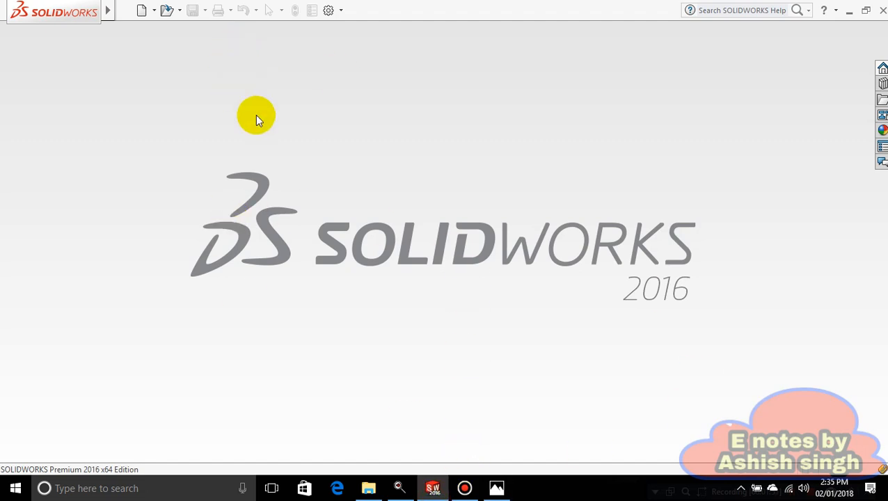
left_click(142, 10)
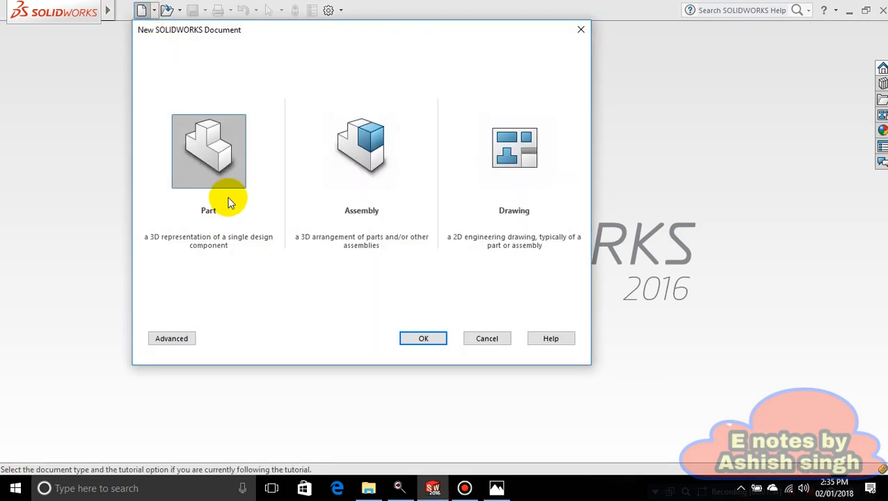
left_click(423, 337)
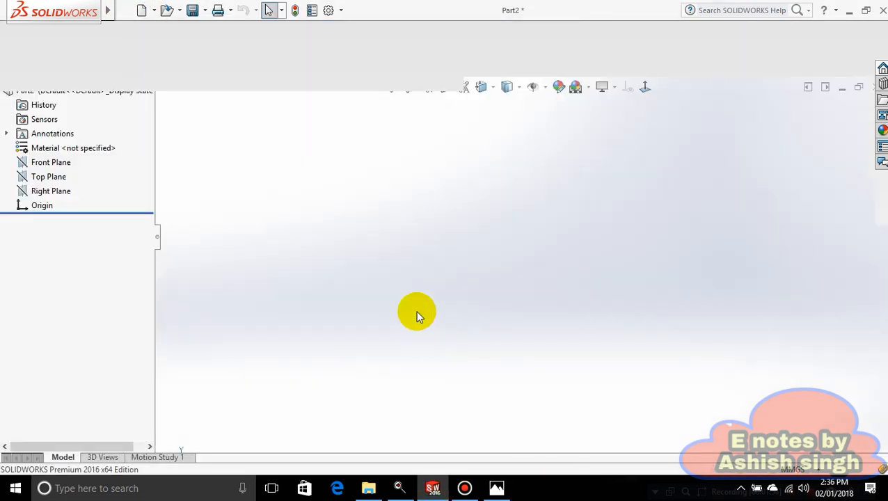
Step: Start a new sketch on the Front Plane
left_click(41, 217)
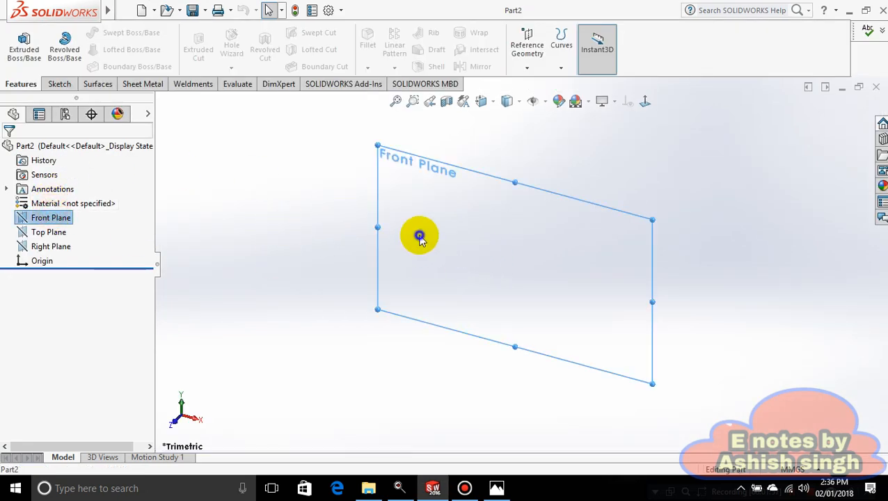
right_click(420, 236)
left_click(453, 219)
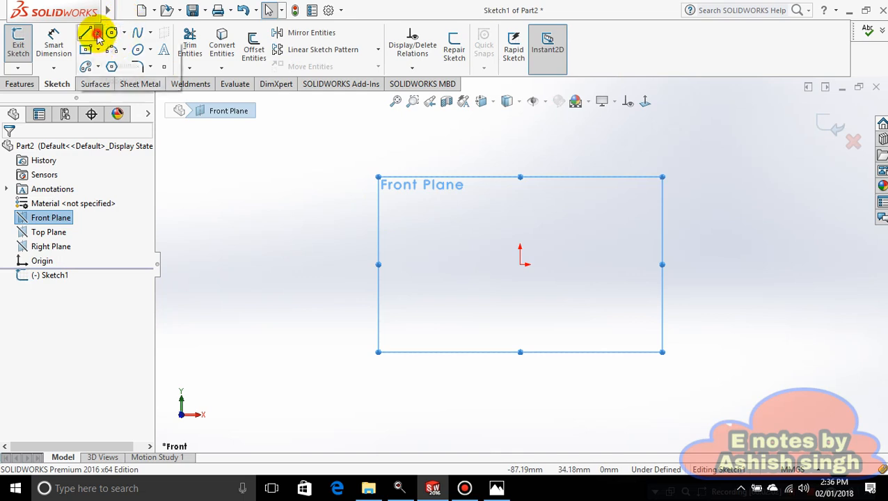
Step: Draw infinite-length vertical and horizontal centerlines through the origin
left_click(98, 34)
left_click(104, 61)
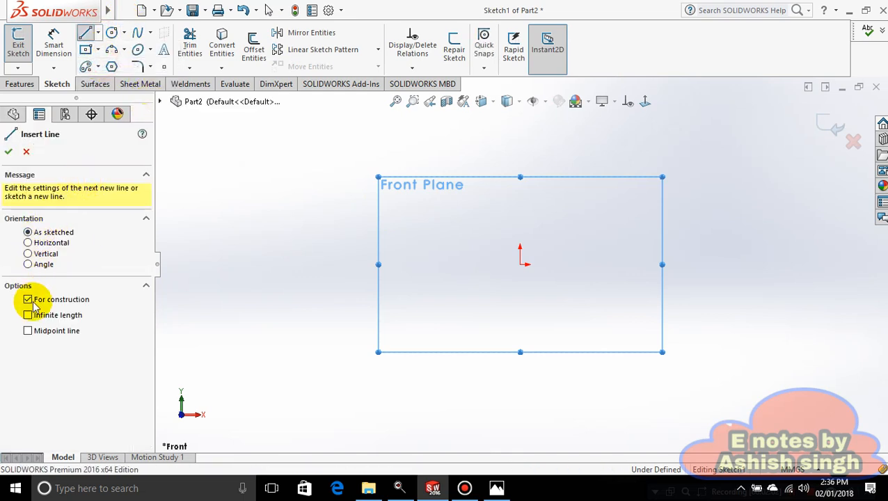
left_click(28, 315)
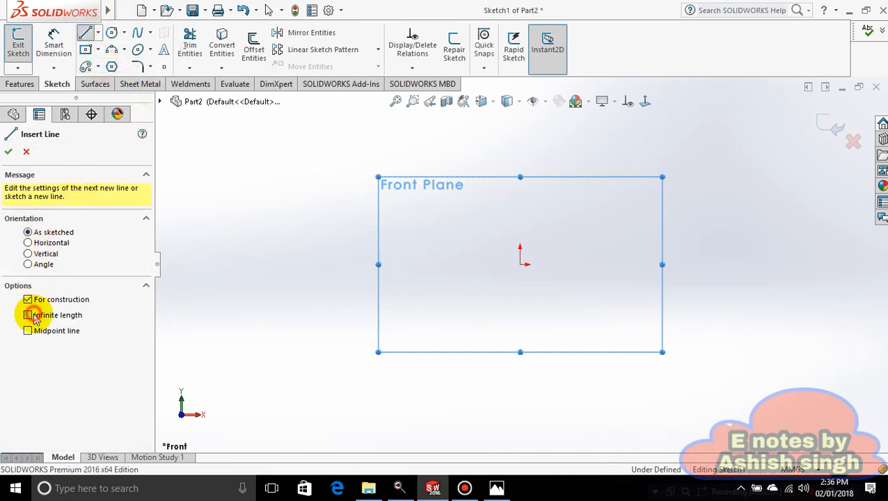
left_click(521, 265)
left_click(519, 242)
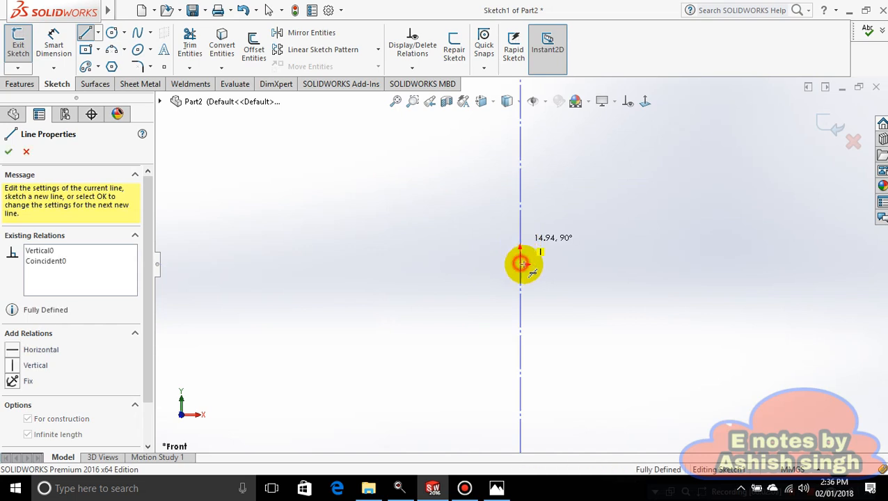
left_click(539, 263)
left_click(541, 265)
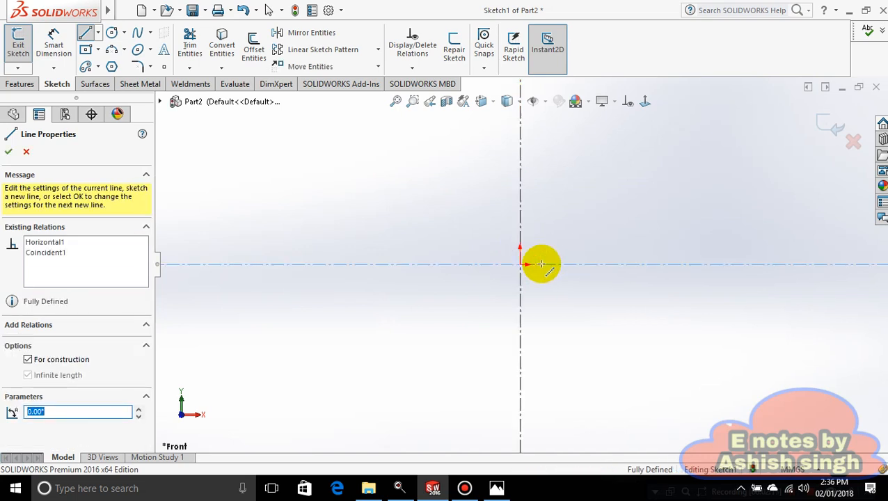
key("Escape")
key("Escape")
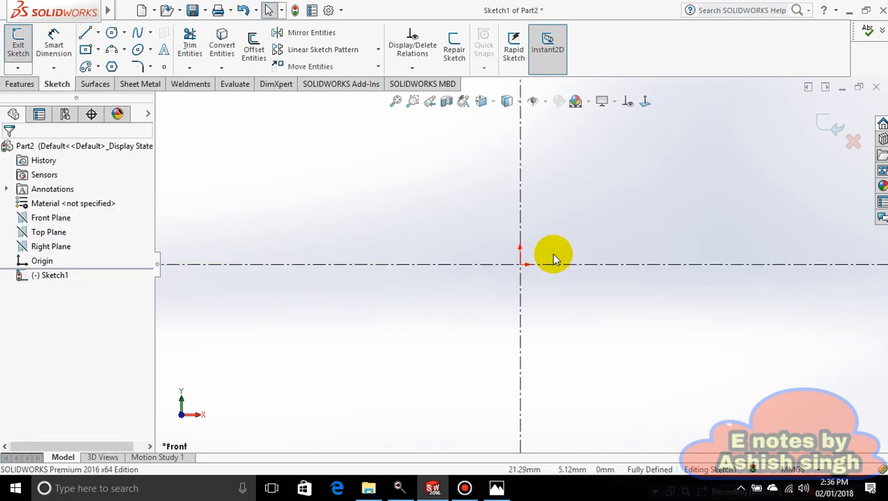
Step: Check the reference drawing and draw an upper semicircular centerpoint arc on the horizontal centerline, centred about 95 mm left of the origin
left_click(496, 488)
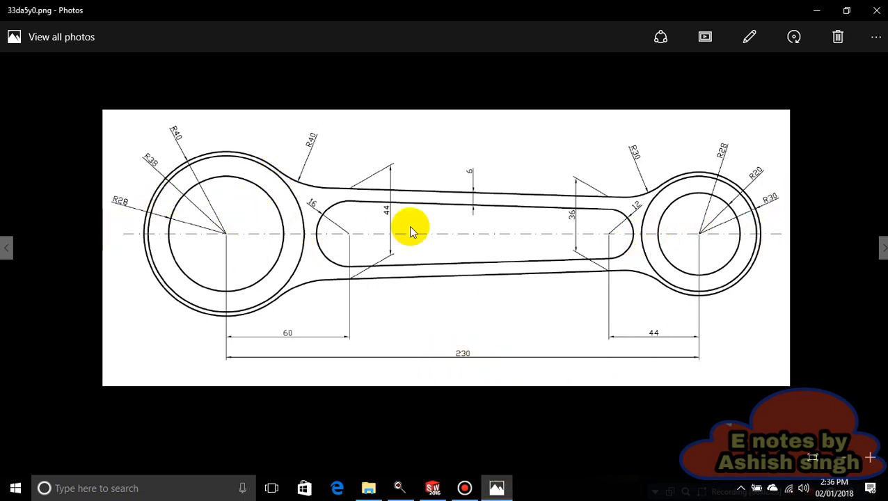
left_click(496, 487)
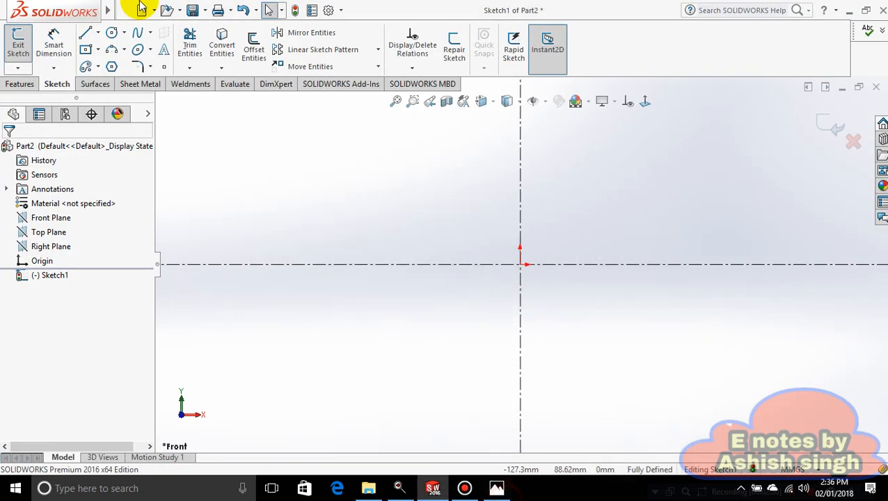
left_click(124, 51)
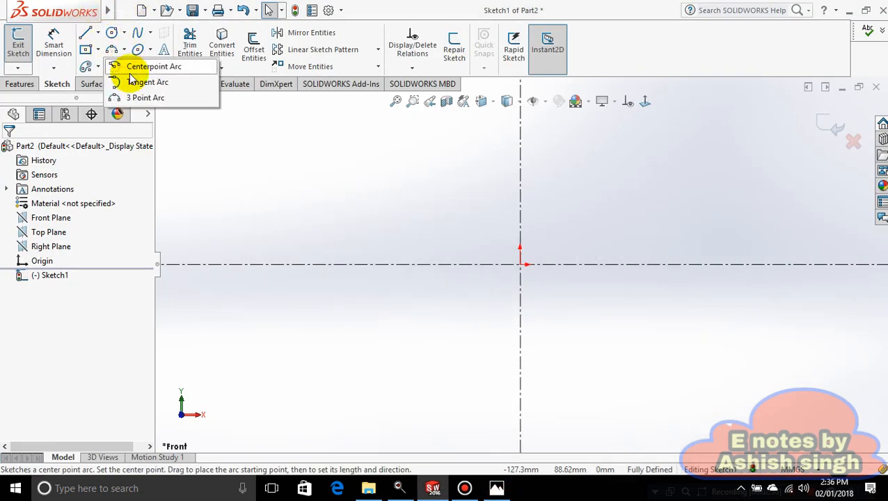
left_click(129, 66)
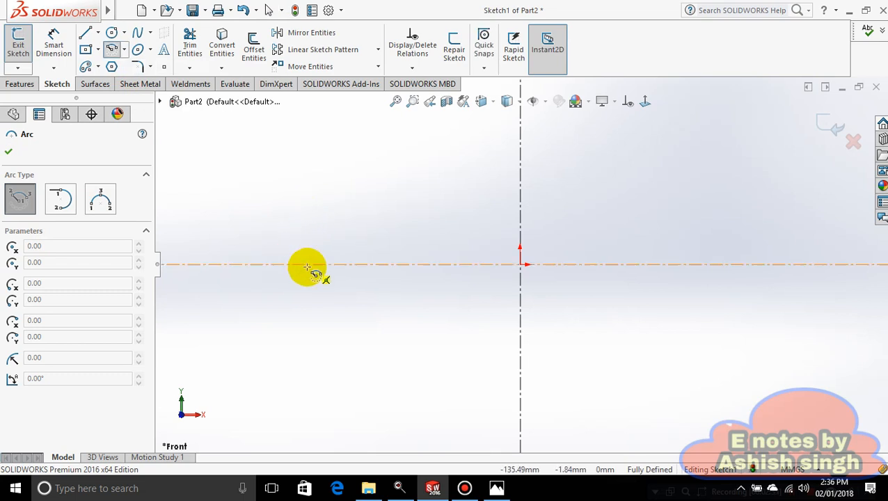
left_click(369, 265)
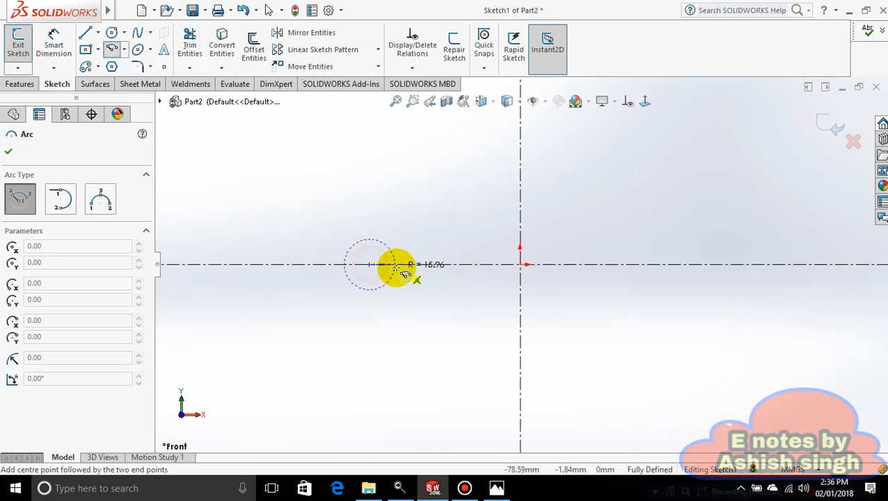
left_click(404, 265)
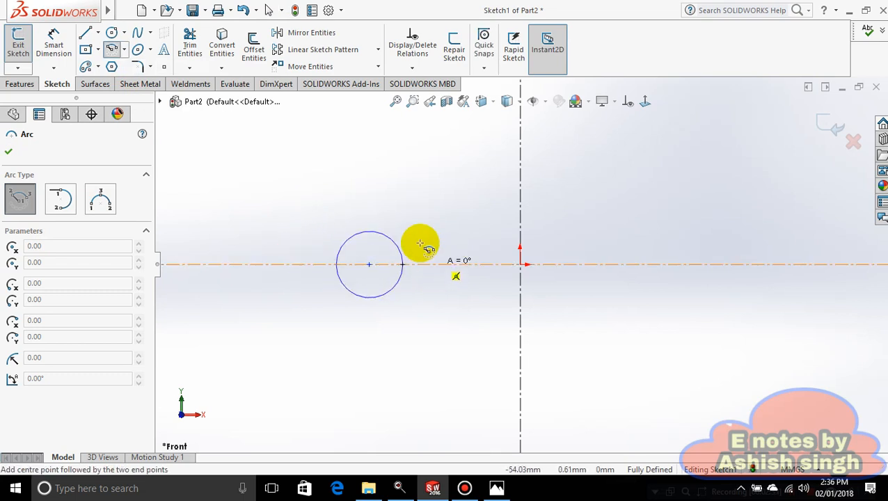
left_click(349, 265)
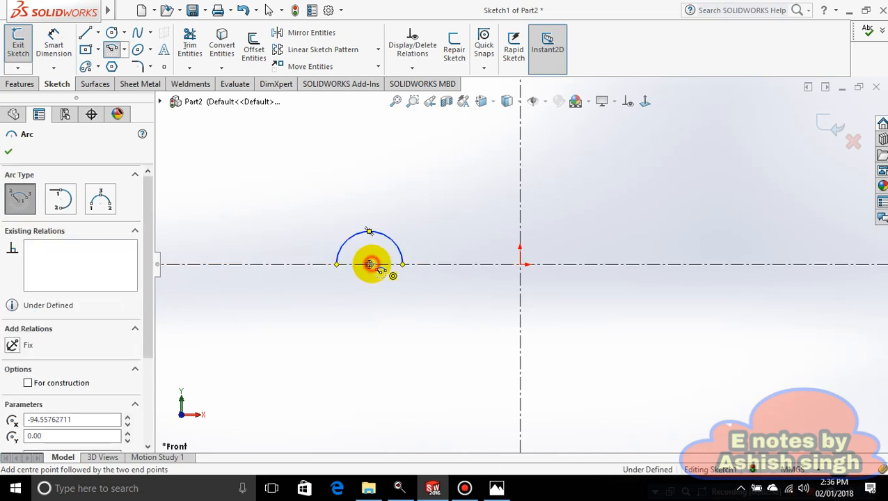
Step: Draw two larger upper semicircular arcs concentric with the arc left of the origin, ending on the horizontal centerline
left_click(369, 264)
left_click(412, 263)
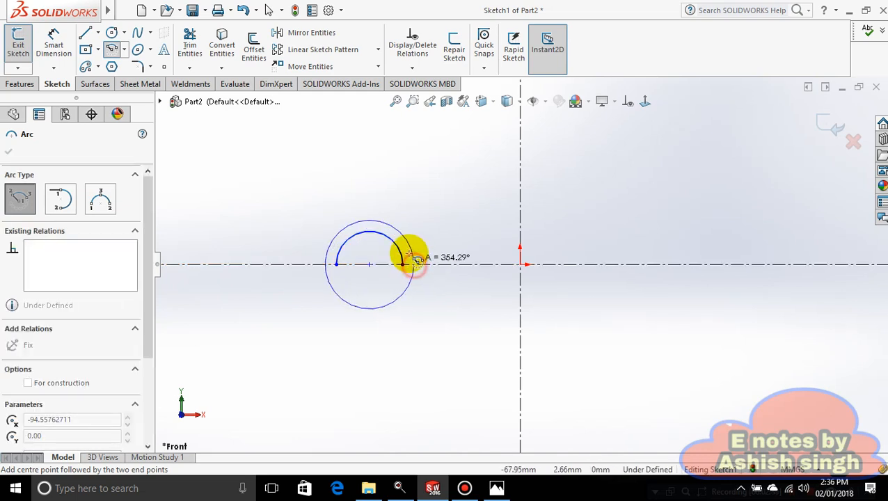
left_click(336, 265)
left_click(369, 264)
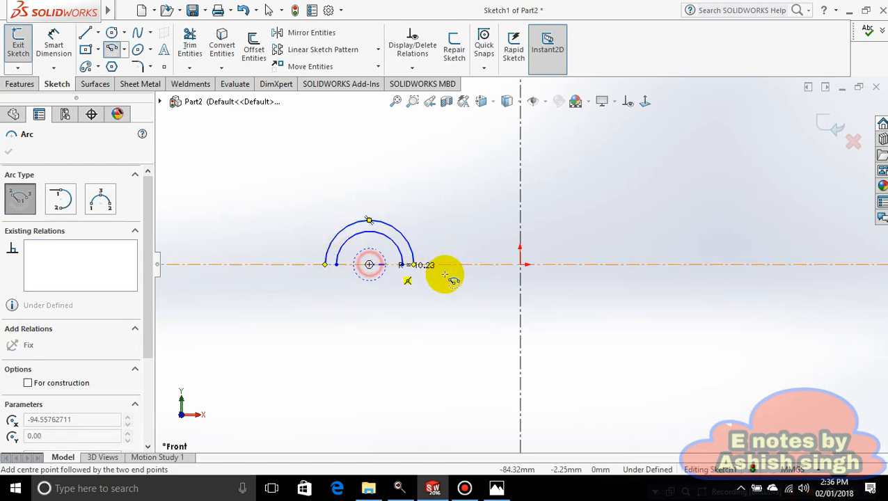
left_click(430, 264)
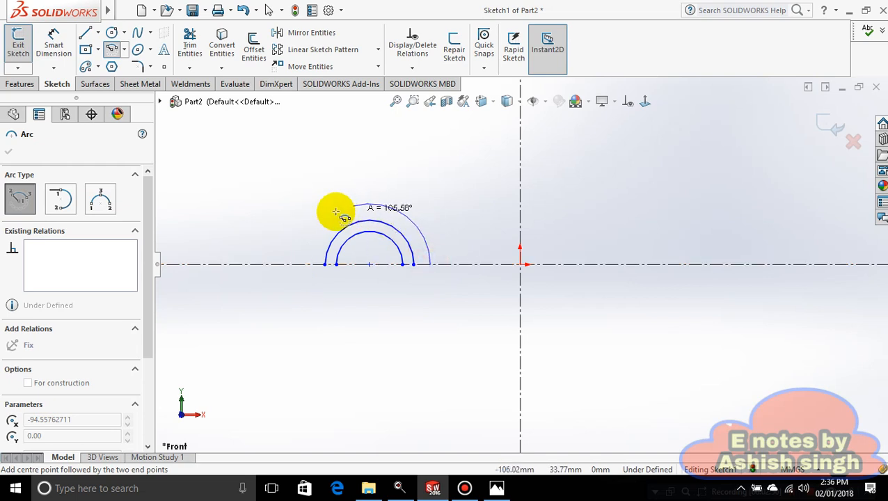
left_click(308, 264)
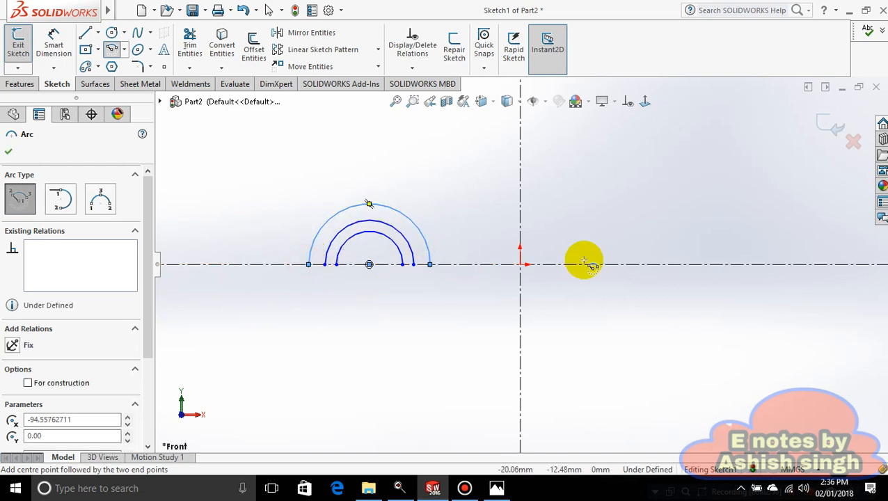
Step: Draw an upper semicircular arc on the horizontal centerline, centred about 84 mm right of the origin
left_click(654, 264)
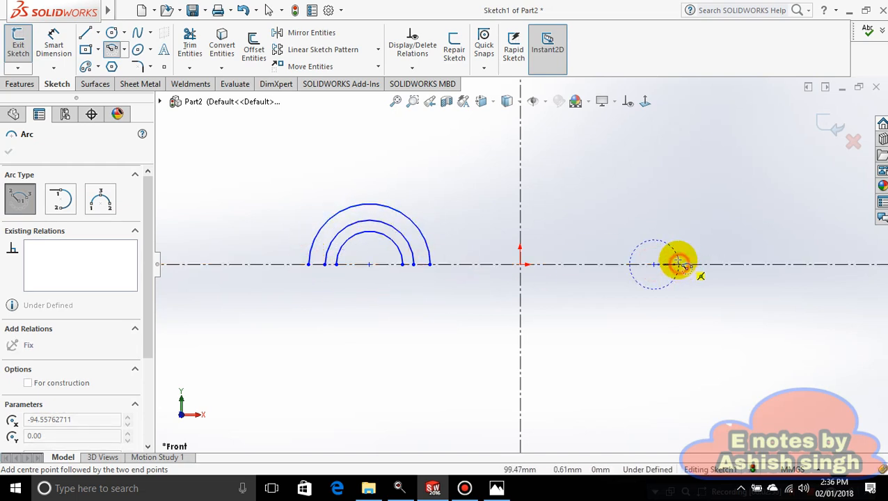
left_click(678, 265)
left_click(629, 265)
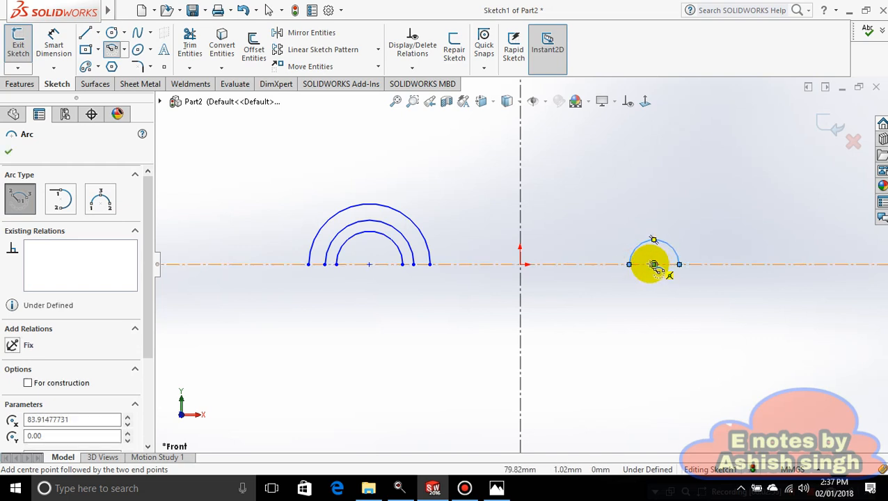
left_click(651, 265)
left_click(679, 264)
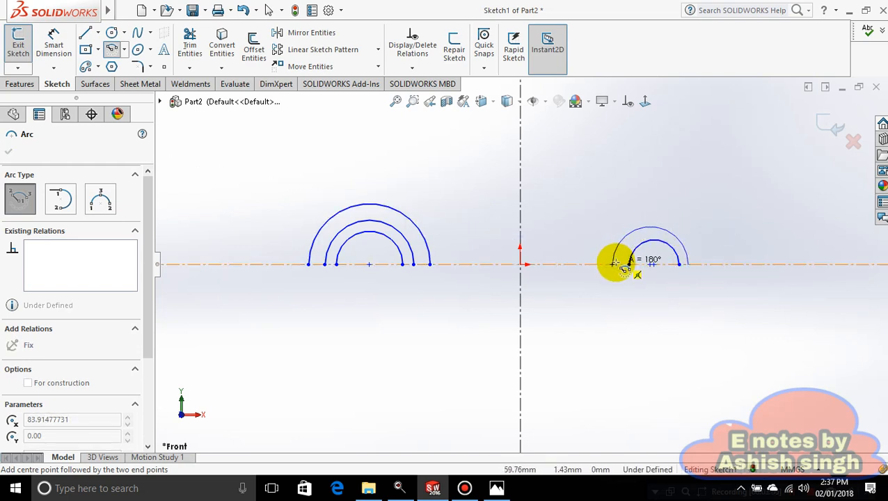
left_click(678, 242)
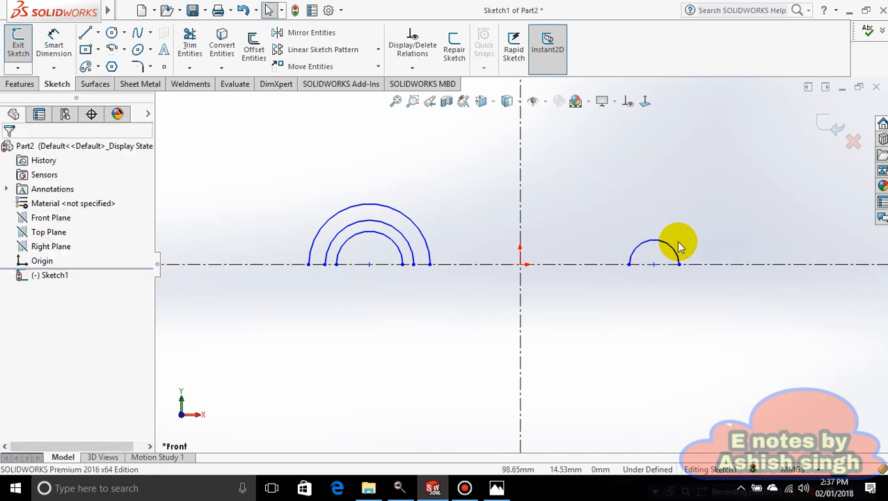
Step: Draw two larger upper semicircular arcs concentric with the arc right of the origin, the outermost about 27 mm in radius
left_click(113, 48)
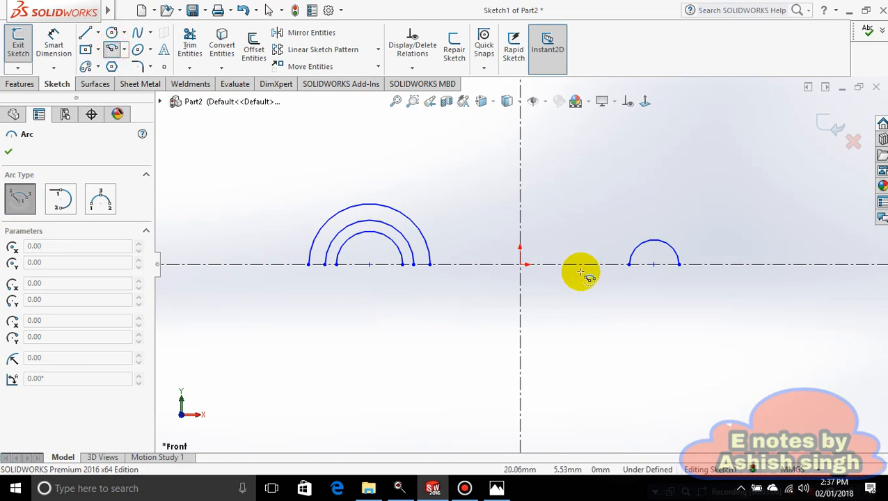
left_click(654, 265)
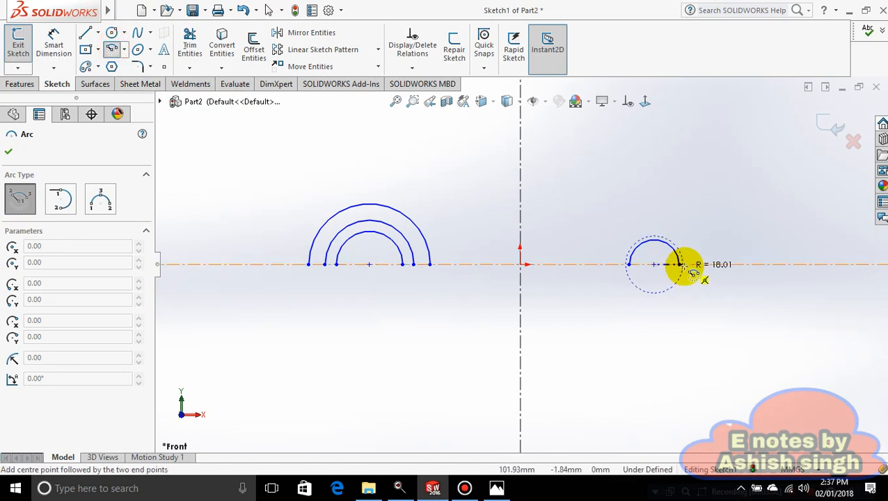
left_click(687, 264)
left_click(619, 264)
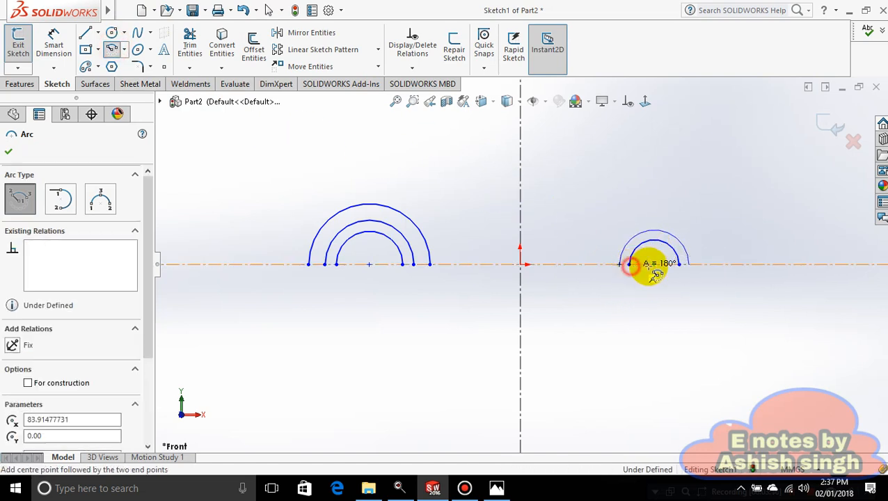
left_click(654, 265)
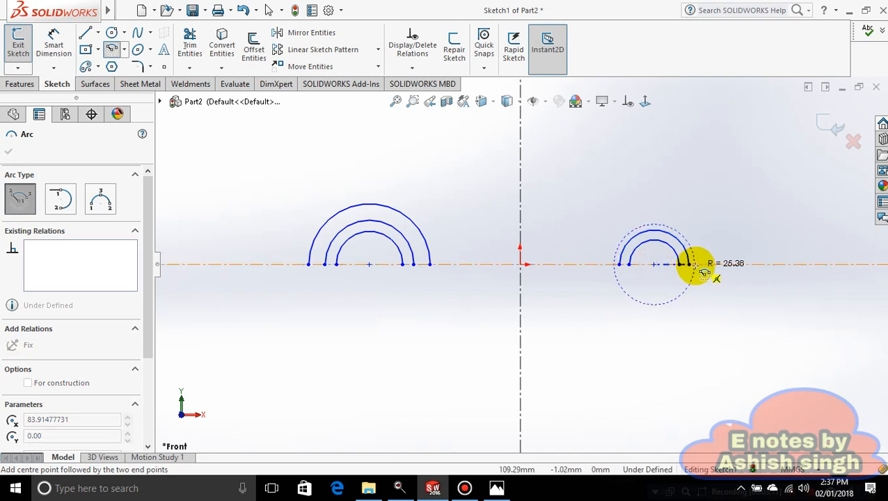
left_click(696, 264)
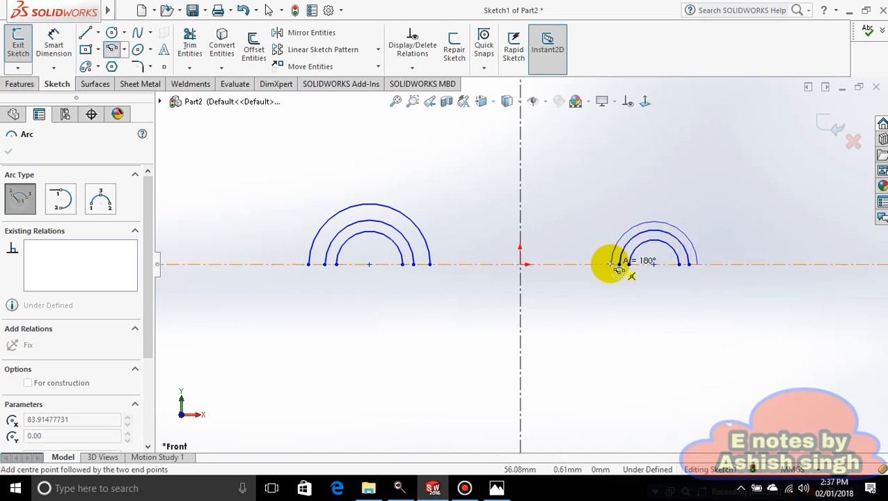
left_click(609, 264)
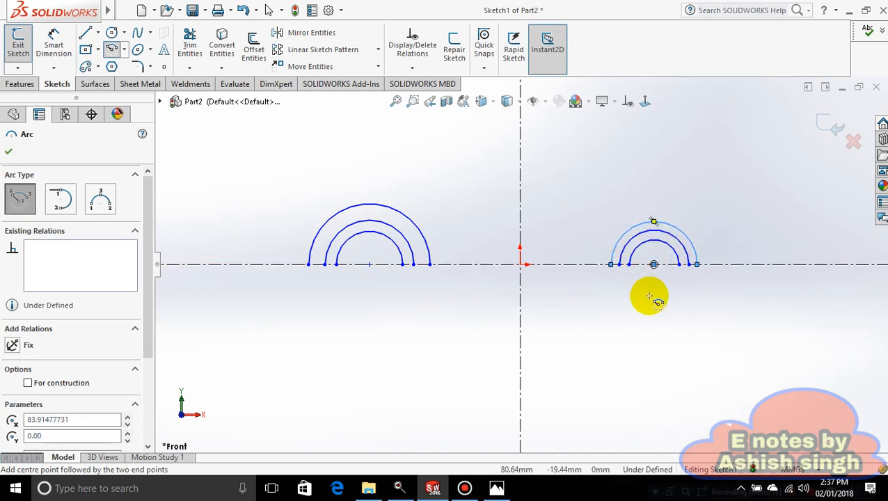
key("Escape")
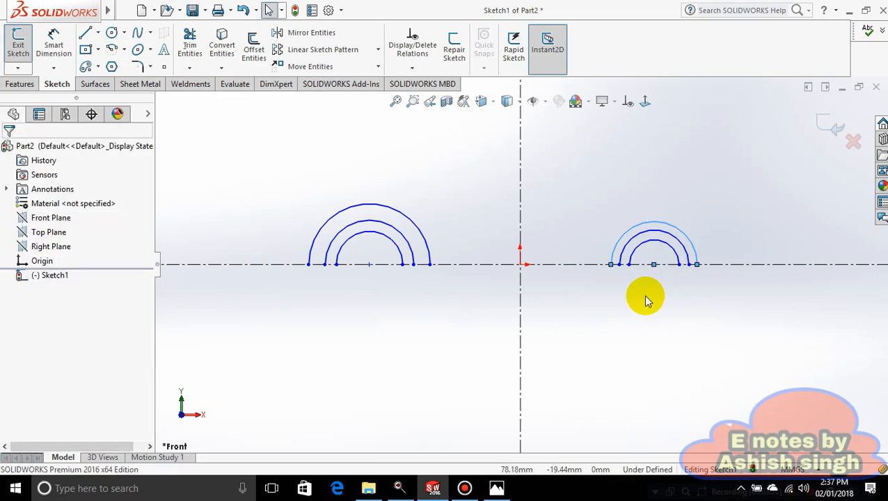
Step: Check the reference drawing and dimension the innermost arc left of the origin with a radius of 28 mm
left_click(54, 42)
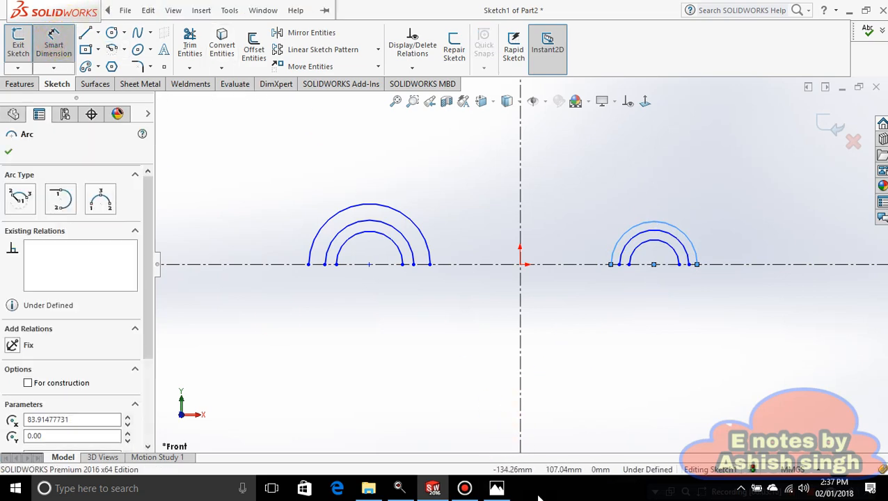
left_click(496, 488)
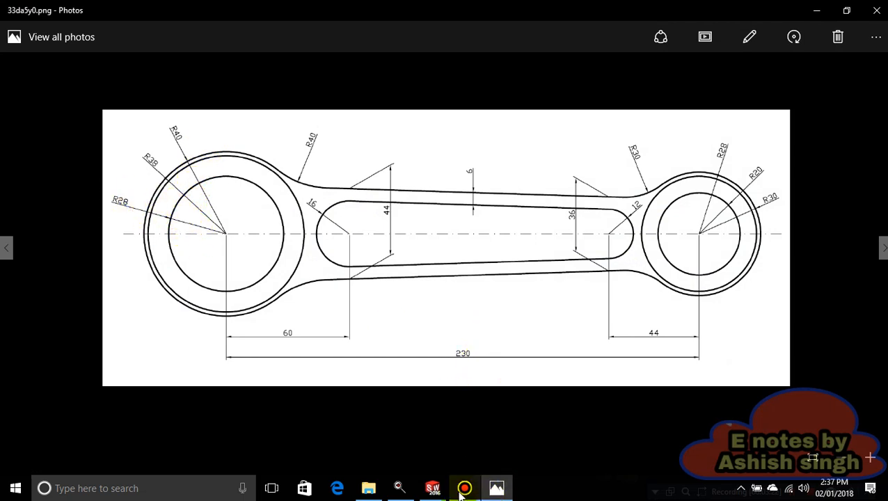
left_click(432, 488)
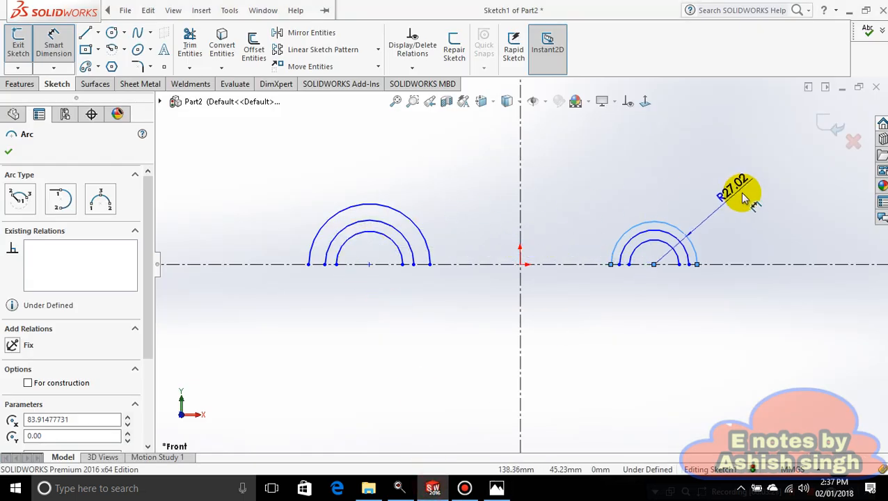
key("Escape")
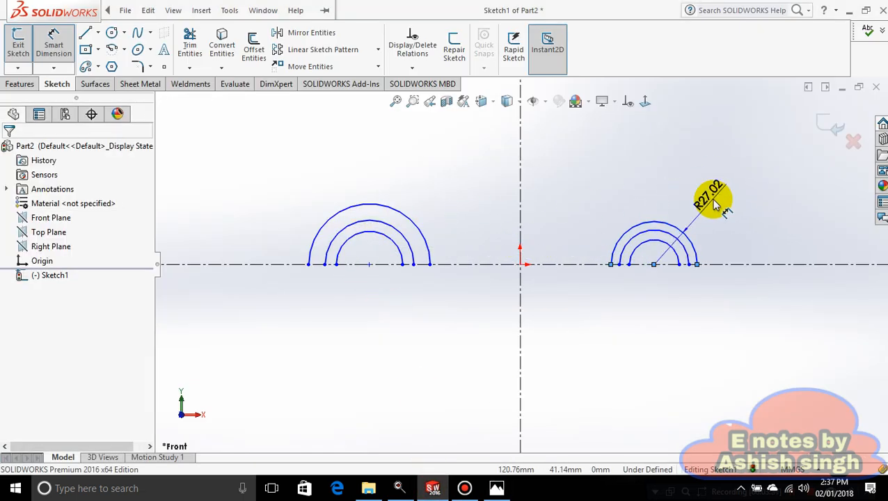
left_click(350, 240)
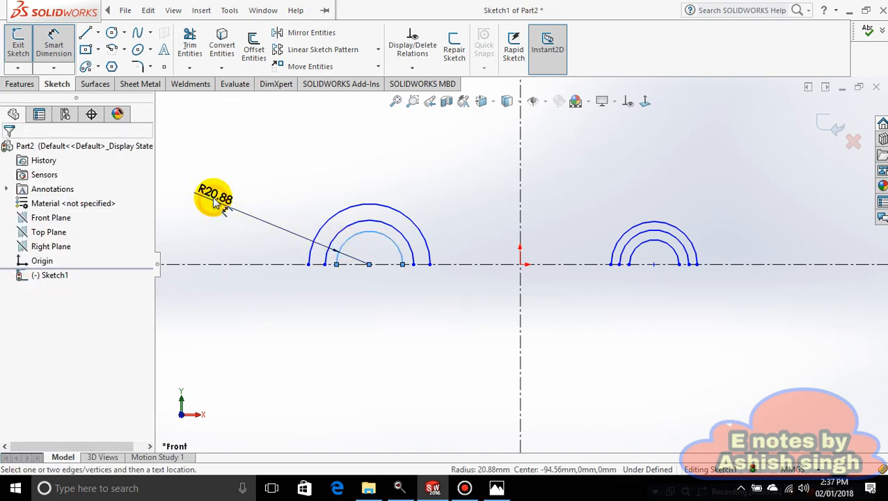
left_click(212, 196)
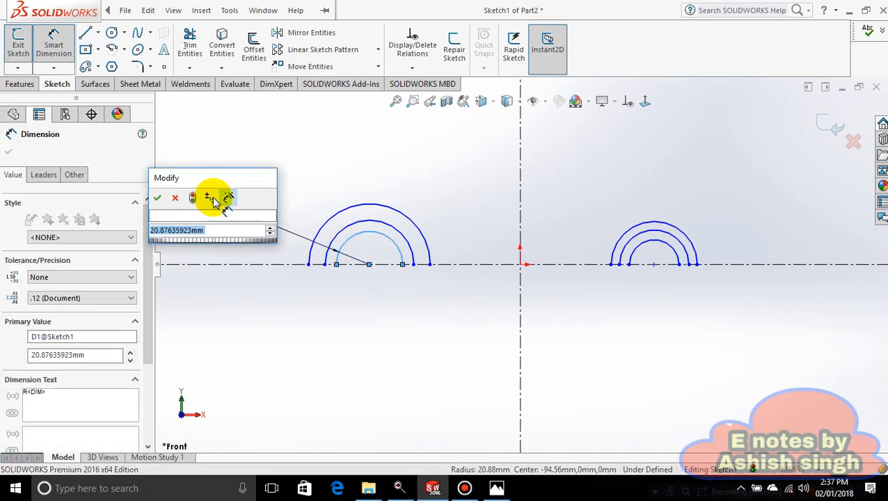
type("28")
key("Return")
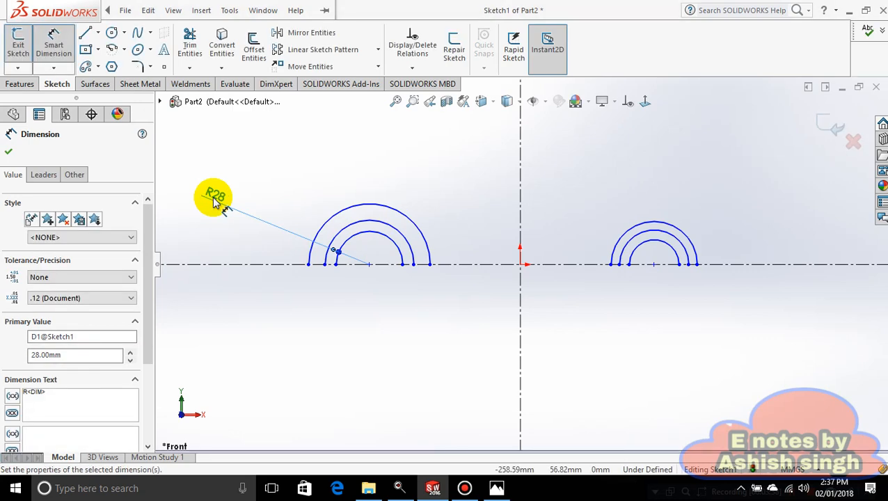
Step: Check the reference drawing and dimension the middle arc left of the origin with a radius of 38 mm
left_click(496, 487)
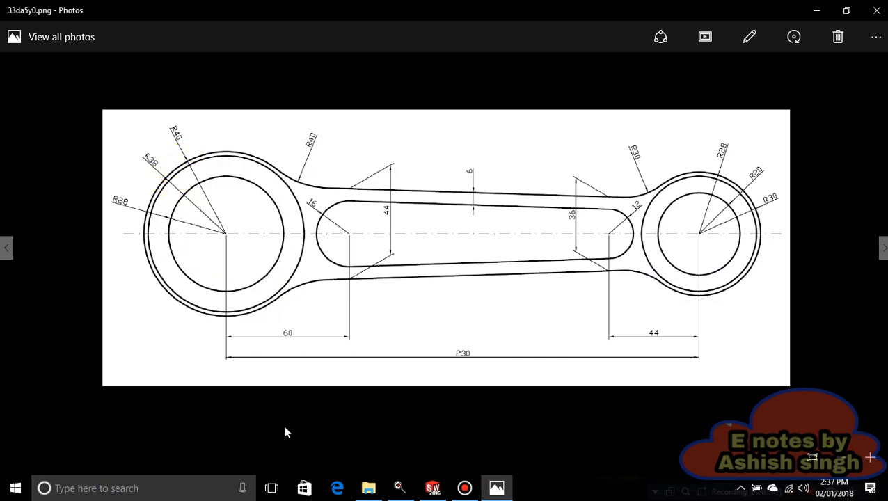
left_click(432, 488)
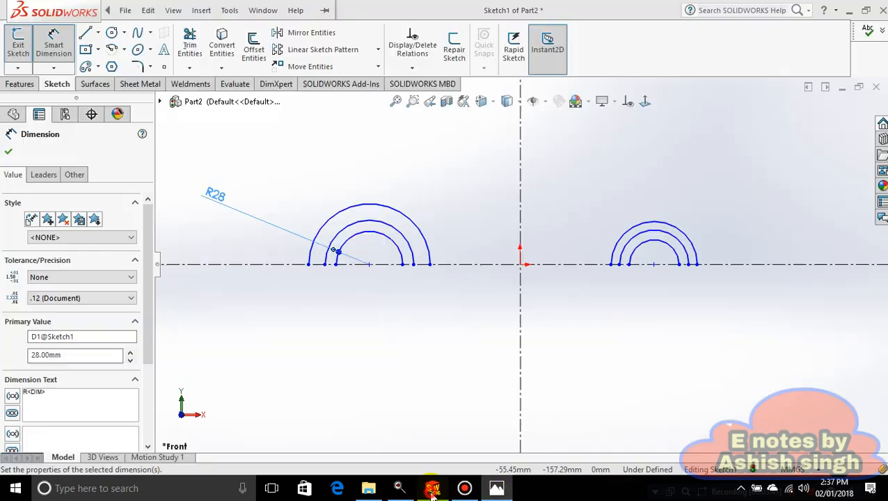
left_click(344, 230)
left_click(260, 171)
type("38")
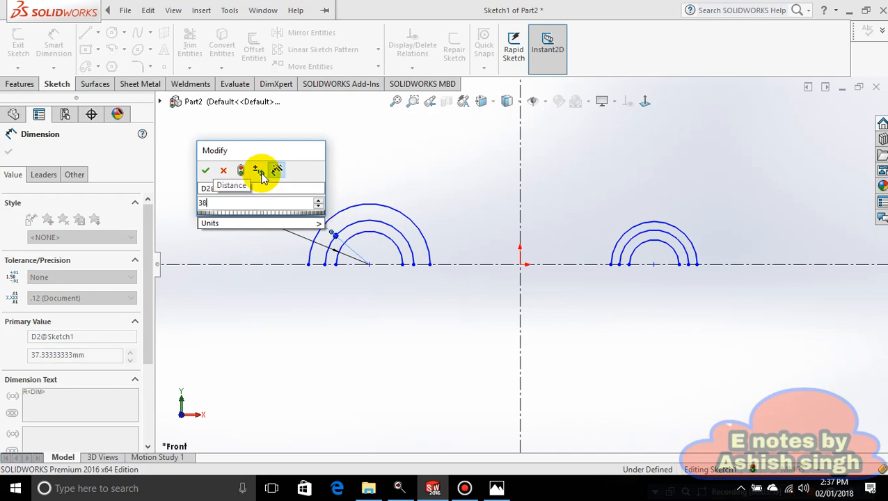
key("Return")
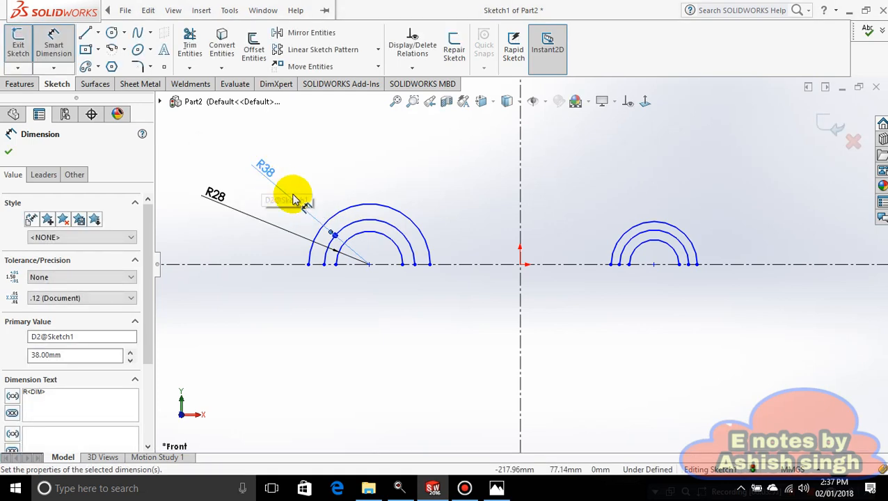
Step: Dimension the outermost arc left of the origin with a radius of 40 mm
left_click(342, 211)
left_click(310, 163)
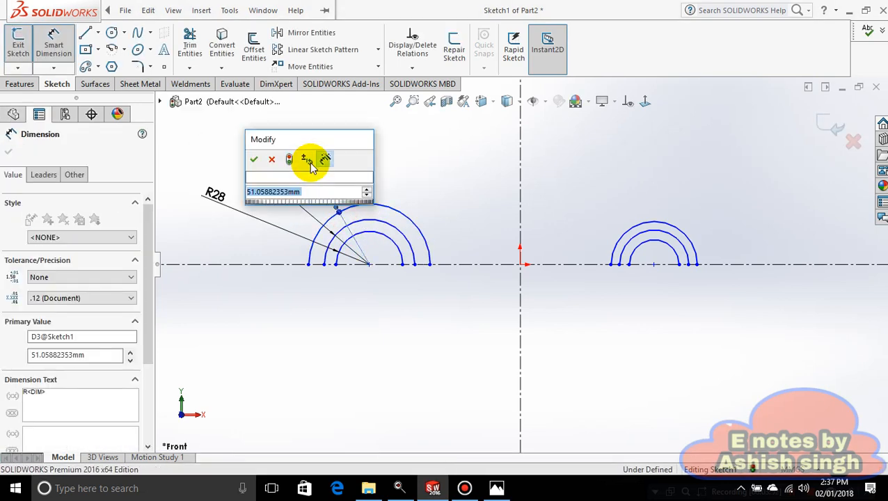
type("48")
key("Return")
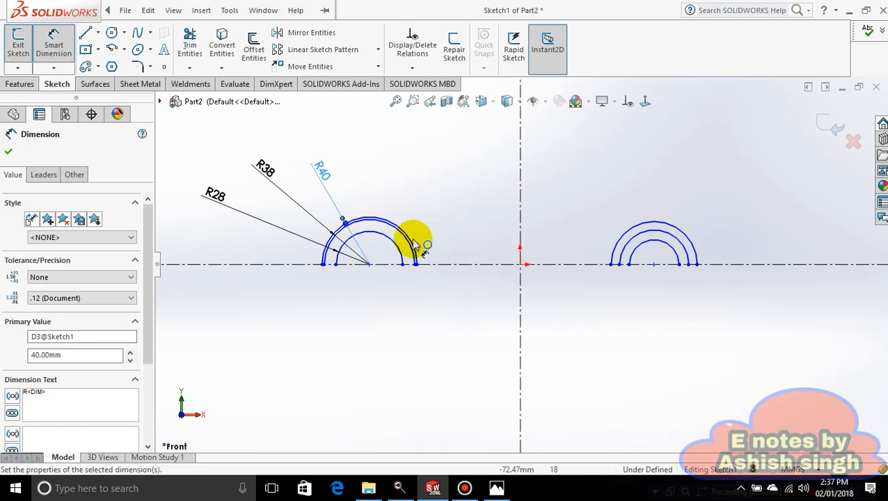
Step: Dimension the innermost arc right of the origin with a radius of 20 mm, checking the value in the reference drawing
scroll(412, 238, "down", 2)
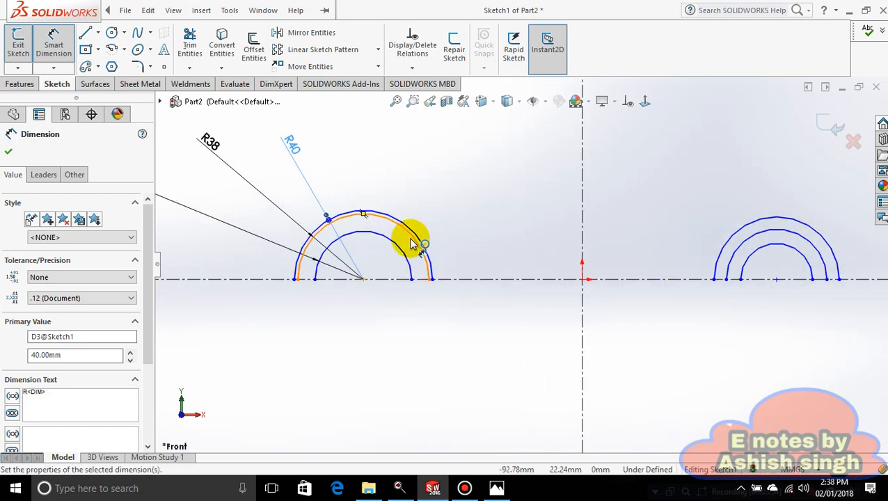
left_click(761, 248)
left_click(686, 212)
left_click(496, 488)
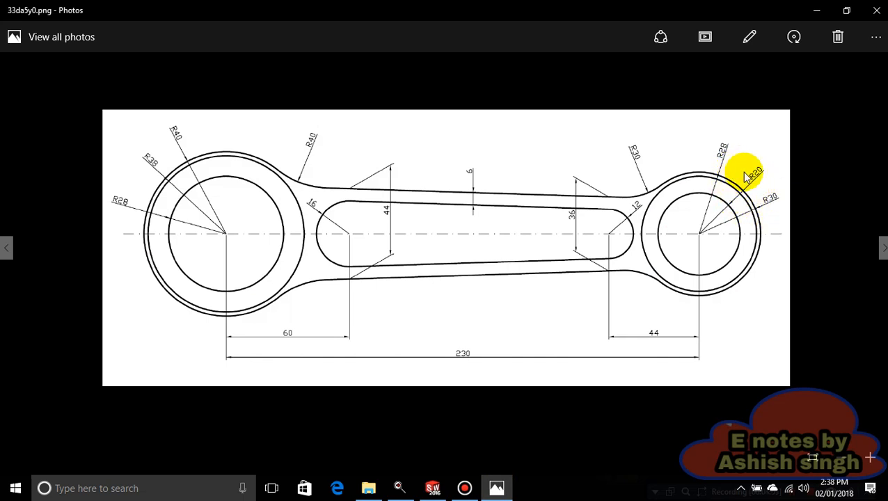
left_click(496, 488)
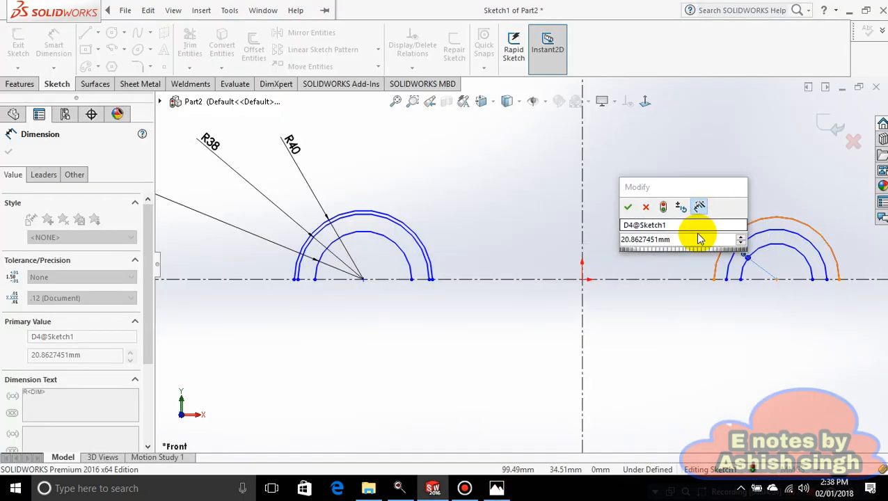
type("20")
key("Return")
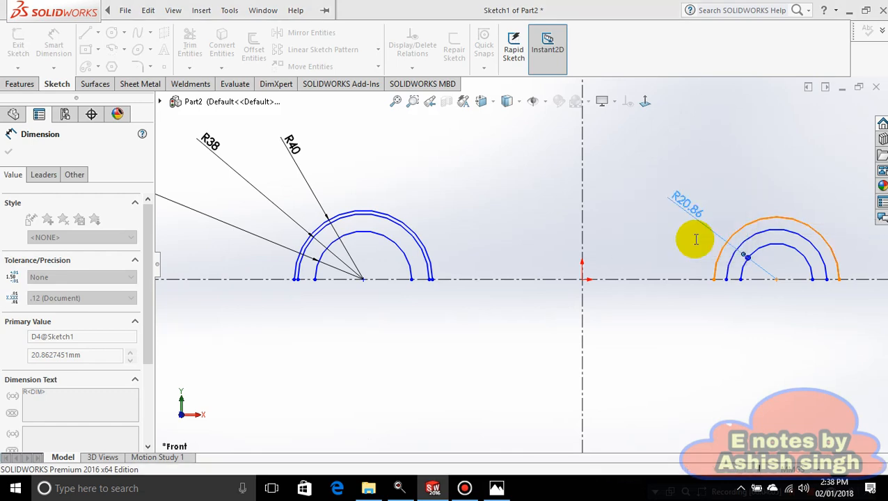
Step: Dimension the middle arc right of the origin with a radius of 28 mm
left_click(815, 242)
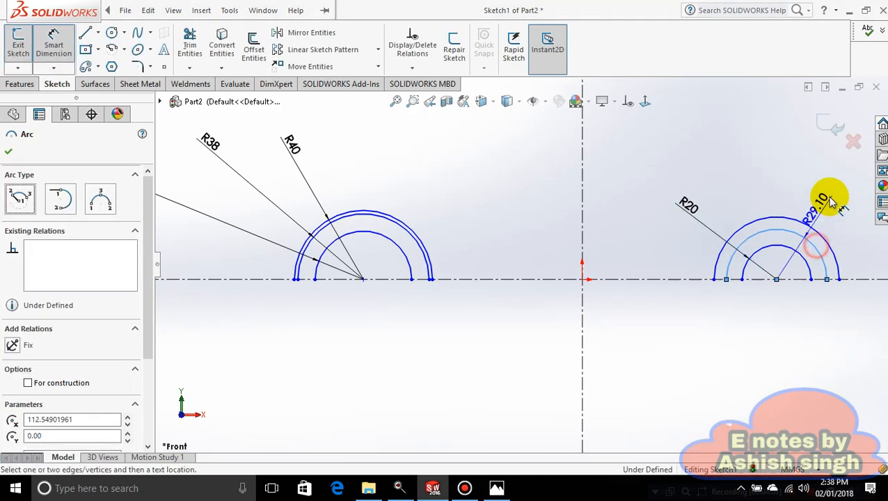
left_click(832, 200)
type("28")
key("Return")
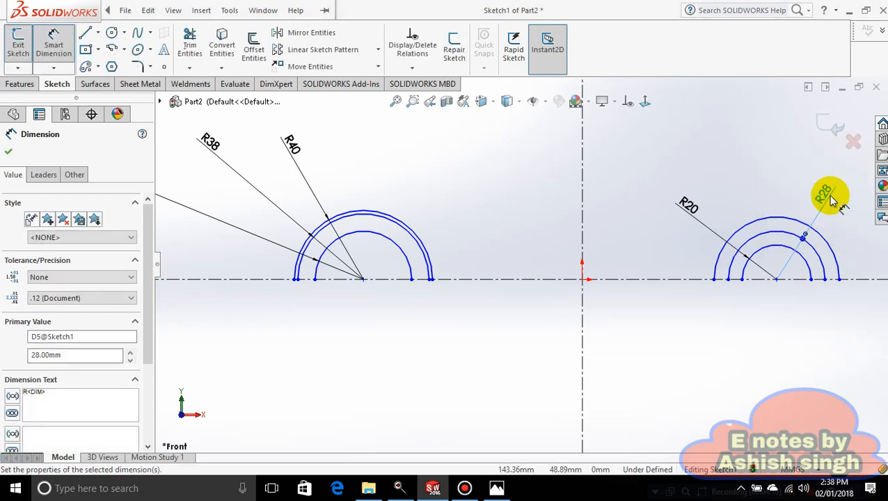
Step: Dimension the outermost arc right of the origin with a radius of 30 mm and move the R20 dimension to the arcs' right side
left_click(784, 211)
left_click(802, 190)
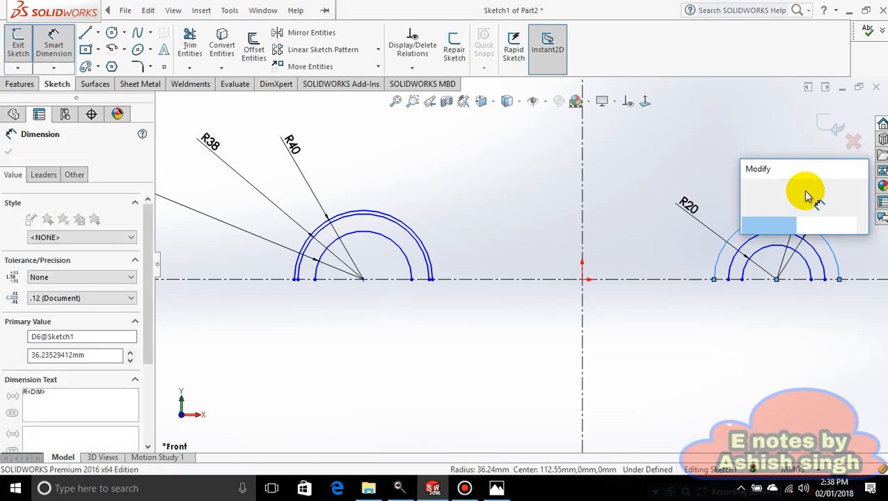
type("30")
key("Return")
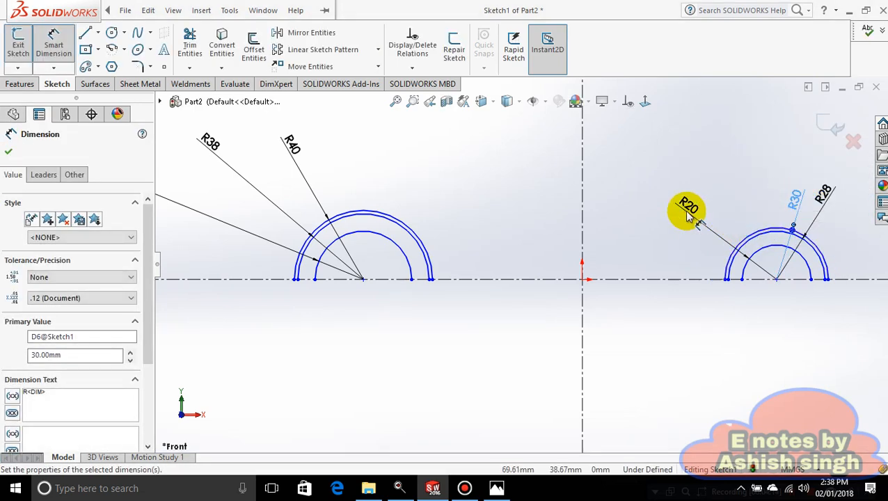
left_click(690, 205)
left_click_drag(775, 211, 865, 211)
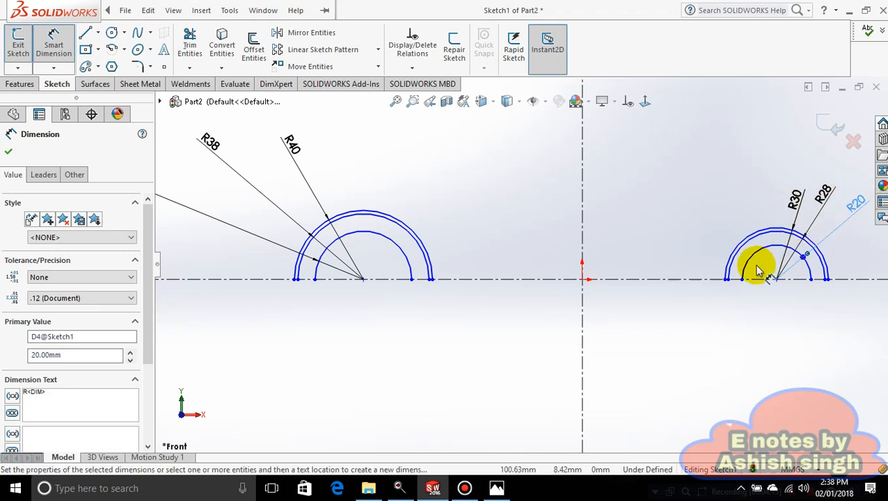
Step: Dimension the horizontal distance between the two arc centres as 230 mm below the sketch, checking the value in the reference drawing
left_click(389, 301)
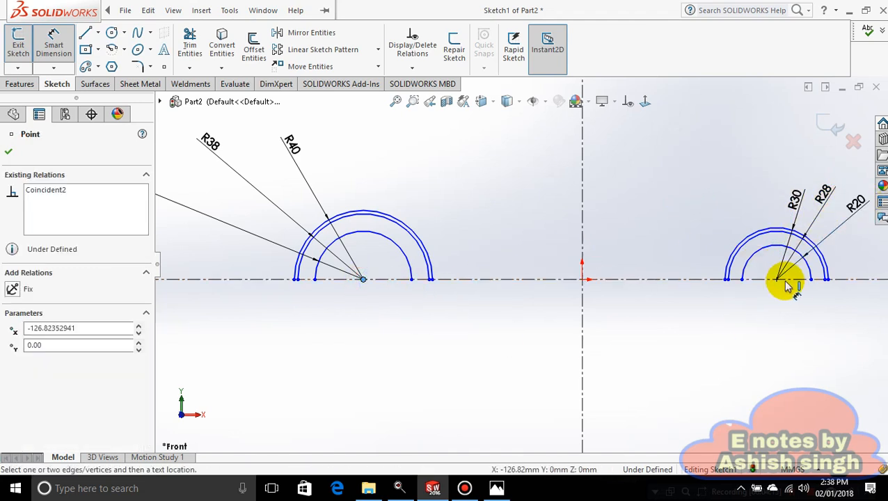
left_click(779, 279)
left_click(561, 415)
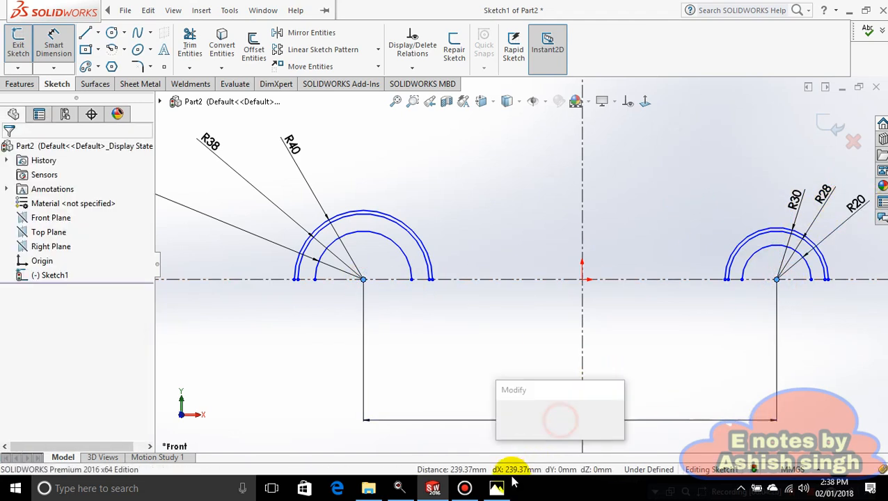
left_click(501, 489)
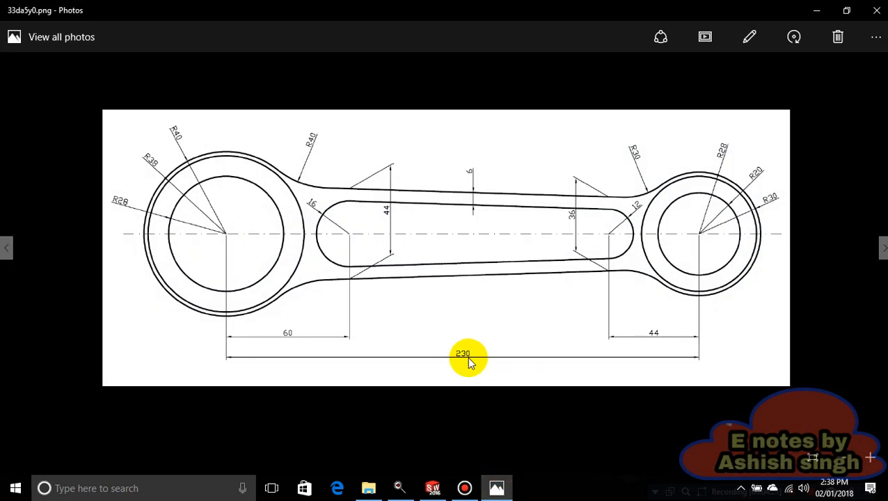
left_click(498, 488)
left_click(559, 450)
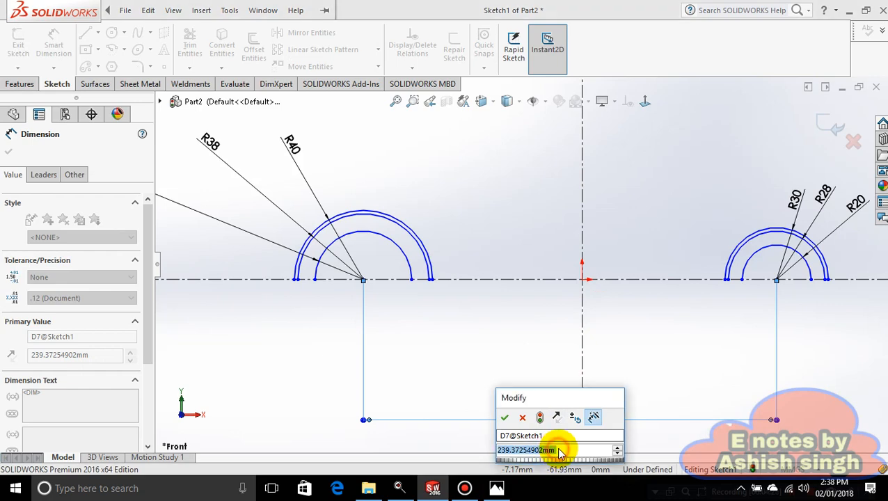
type("230")
key("Return")
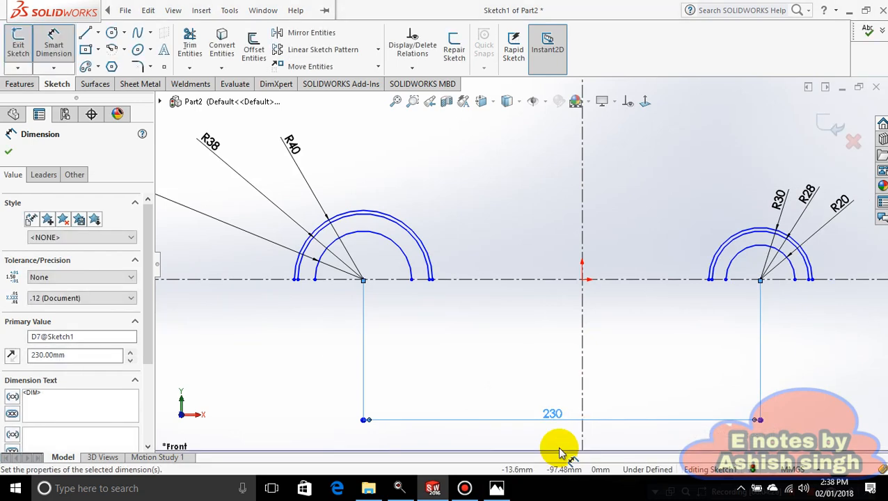
Step: Check the reference drawing and draw a line sloping slightly down toward the right-hand arcs, starting about 84 mm left of and 22 mm above the origin
left_click(495, 489)
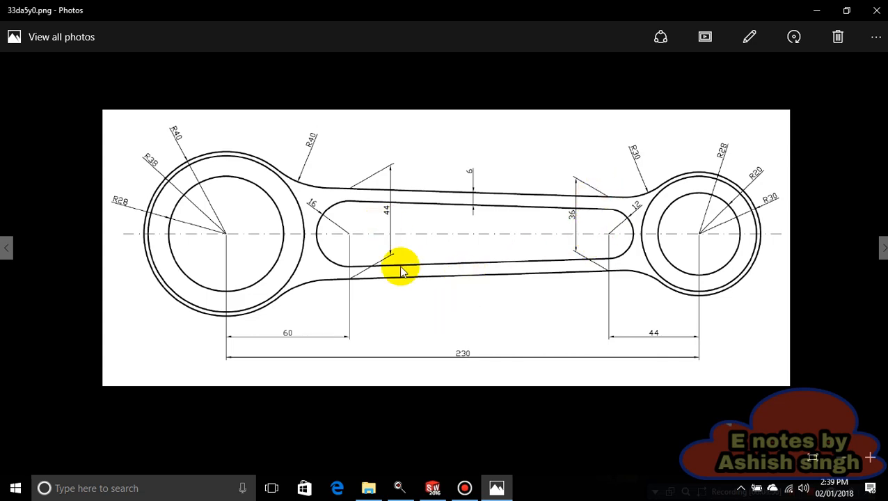
left_click(497, 478)
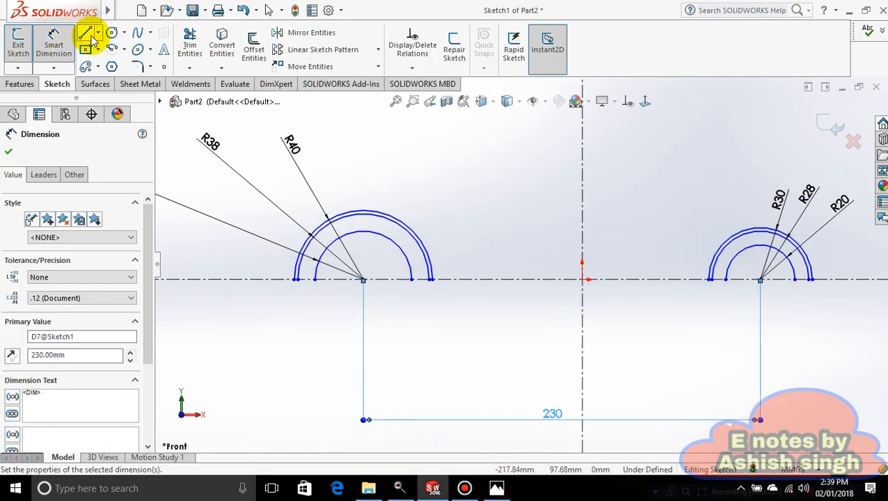
left_click(98, 35)
left_click(104, 49)
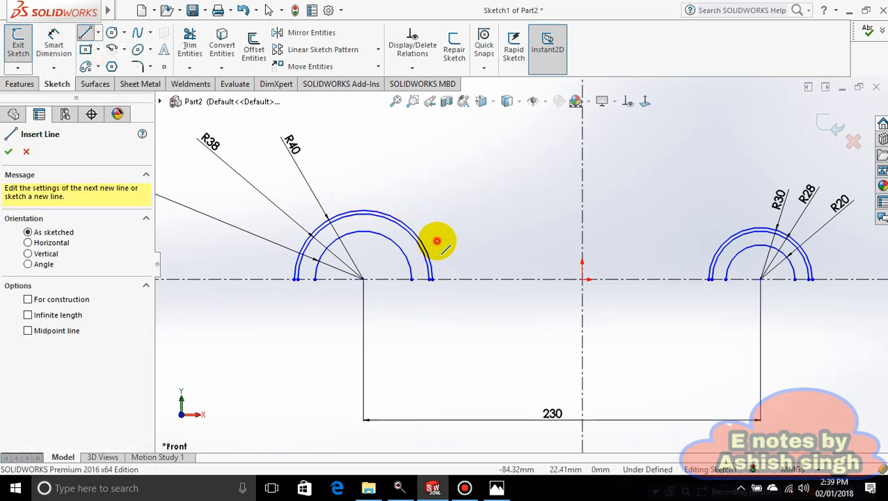
left_click(437, 242)
left_click(693, 251)
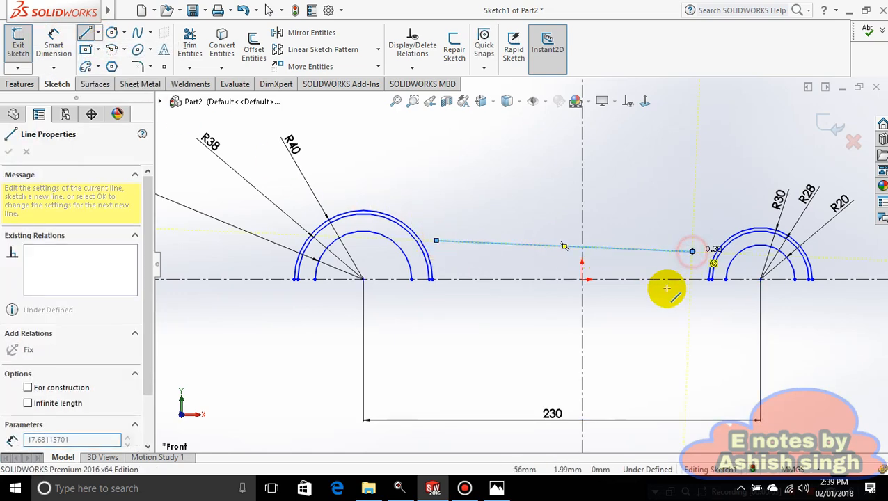
key("Escape")
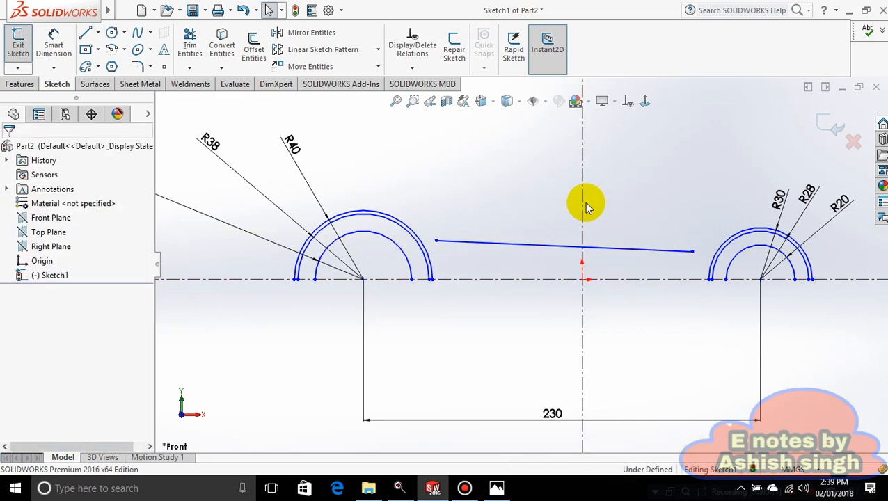
Step: Dimension the height of the shank line's left endpoint above the horizontal centerline as 22 mm
left_click(54, 46)
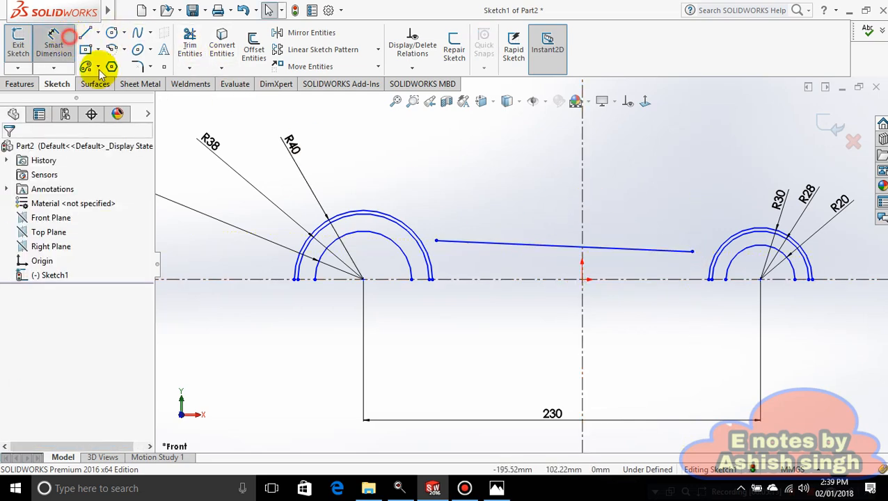
left_click(436, 240)
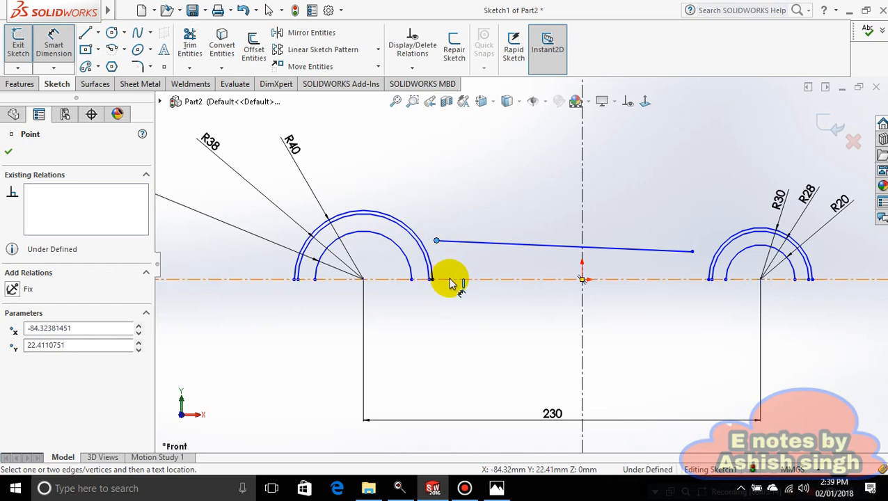
left_click(450, 280)
left_click(449, 267)
type("22")
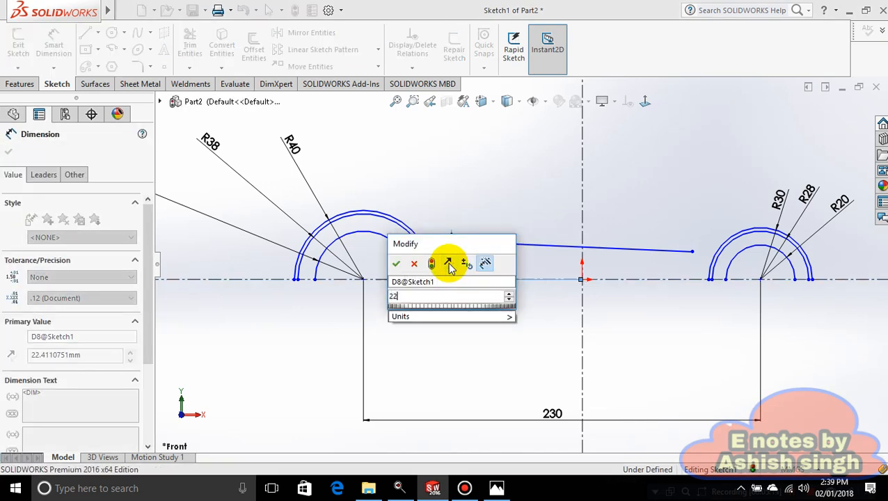
key("Return")
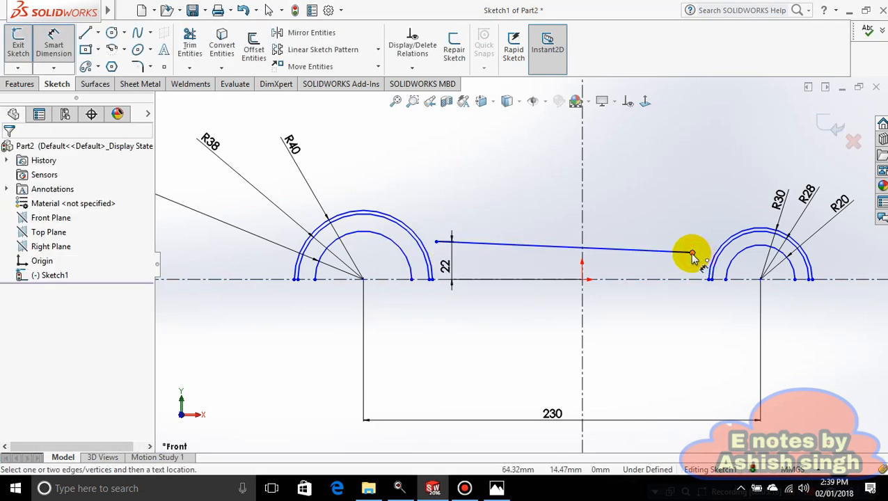
Step: Dimension the height of the shank line's right endpoint above the horizontal centerline as 18 mm
left_click(692, 253)
left_click(688, 280)
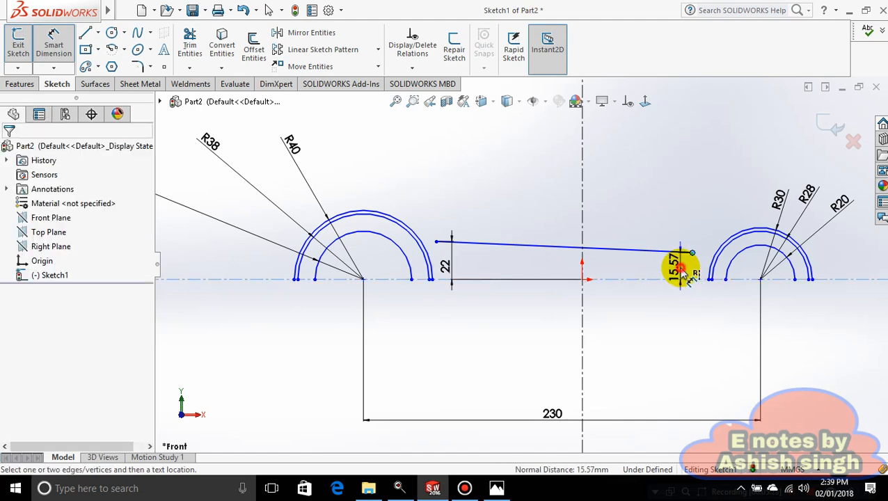
left_click(674, 268)
type("18")
key("Return")
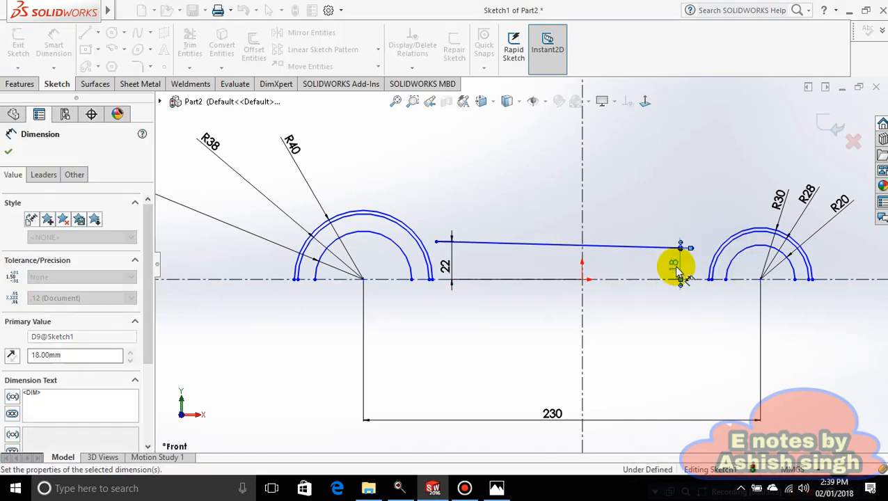
left_click(653, 245)
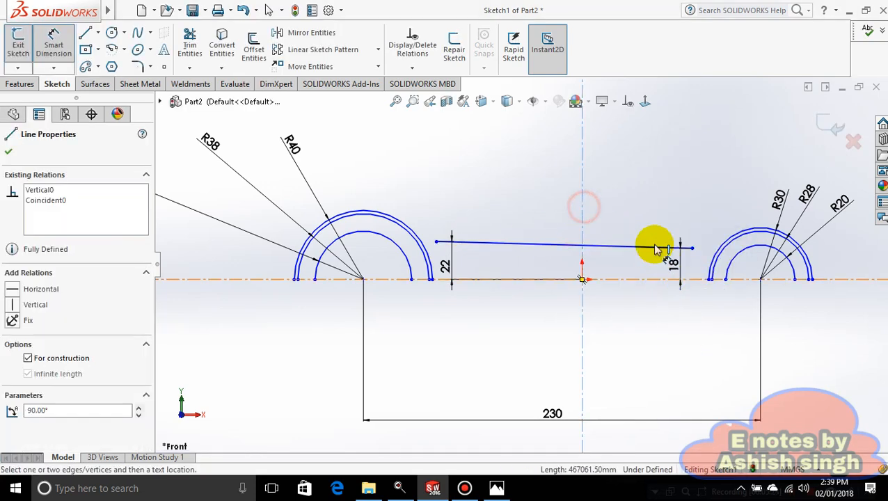
left_click(628, 199)
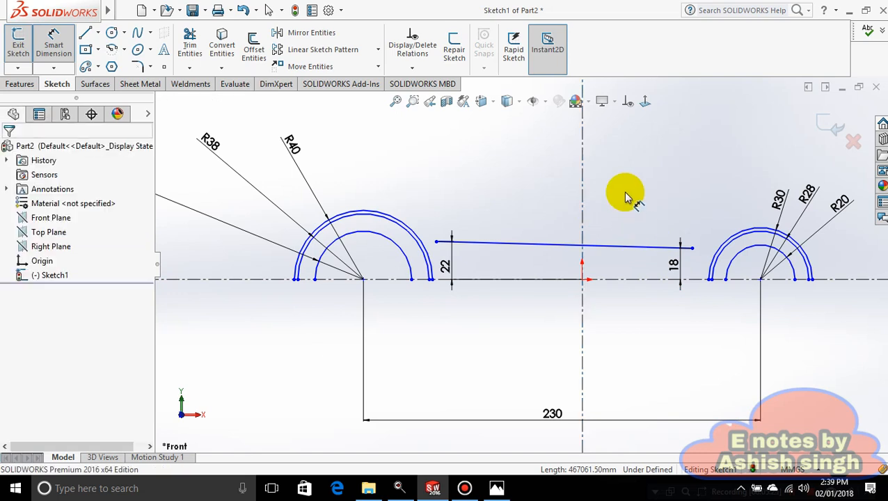
key("Escape")
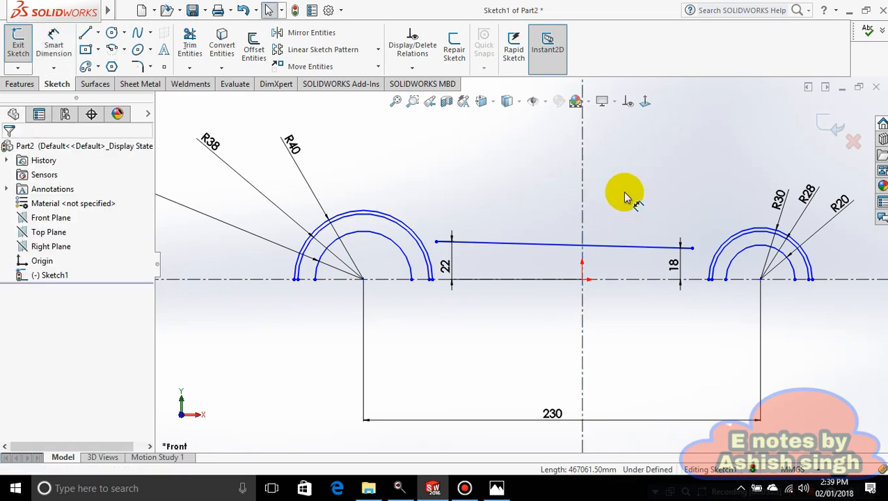
left_click(632, 196)
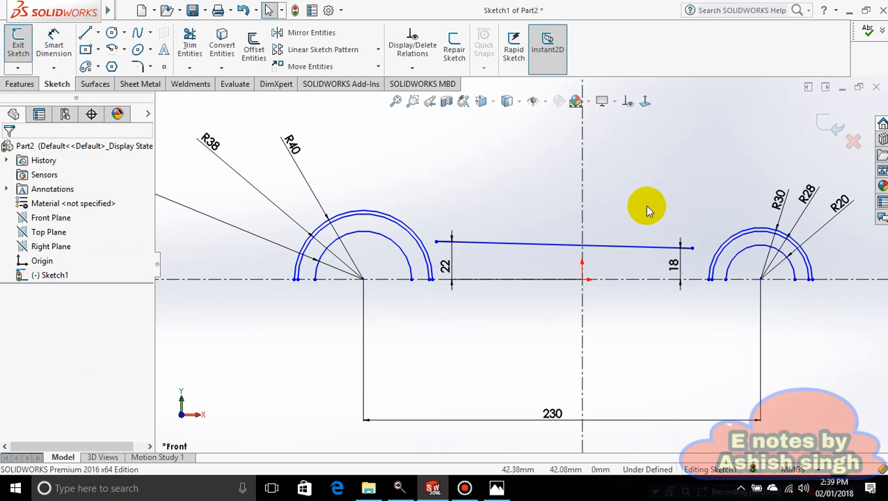
Step: Draw a concave three-point arc of about 16 mm radius from the shank line's left endpoint to the outermost left arc
scroll(428, 245, "down", 4)
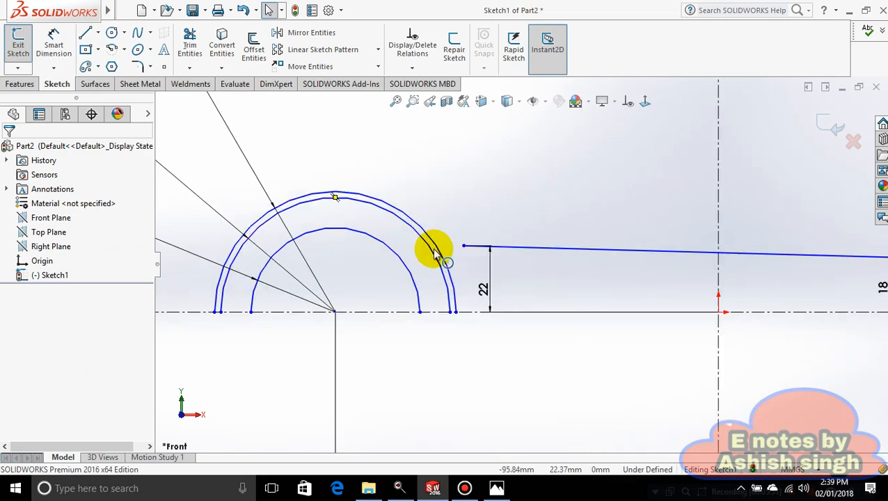
left_click(124, 50)
left_click(129, 94)
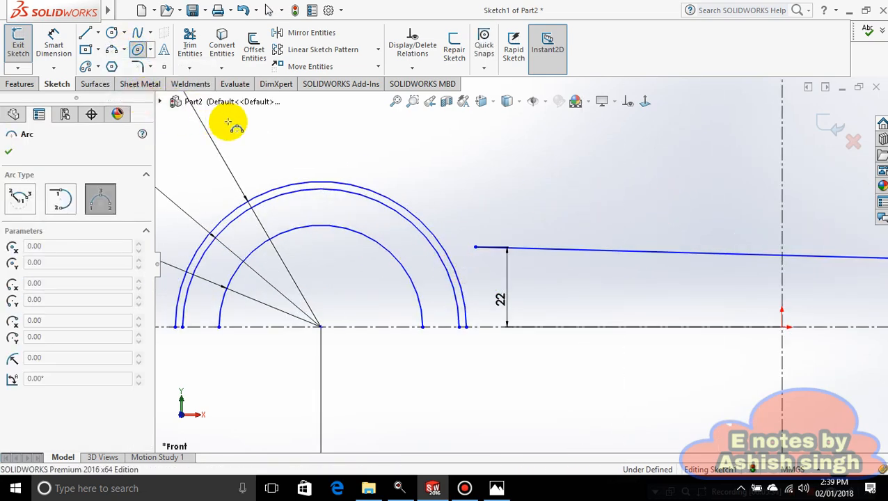
left_click(474, 247)
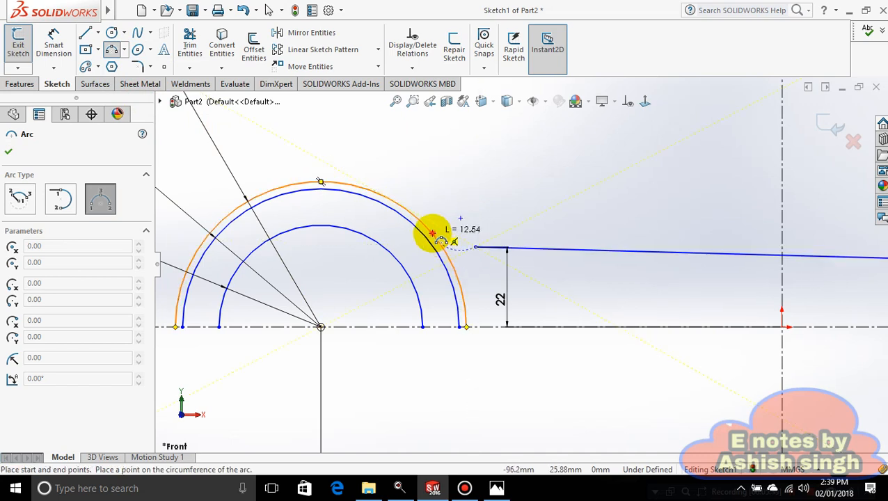
left_click(432, 233)
left_click(452, 245)
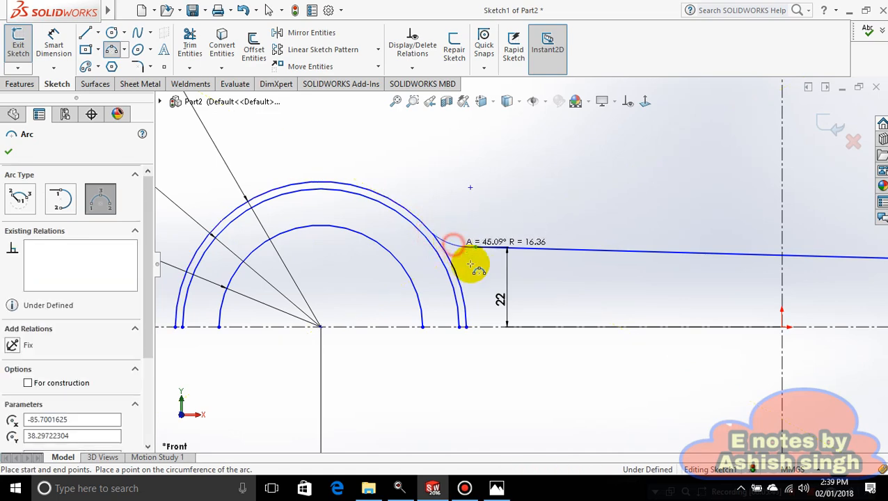
Step: Draw a concave three-point arc of about 24 mm radius from the shank line's right endpoint to the outermost right arc
scroll(575, 274, "up", 3)
scroll(626, 293, "down", 2)
scroll(674, 277, "down", 4)
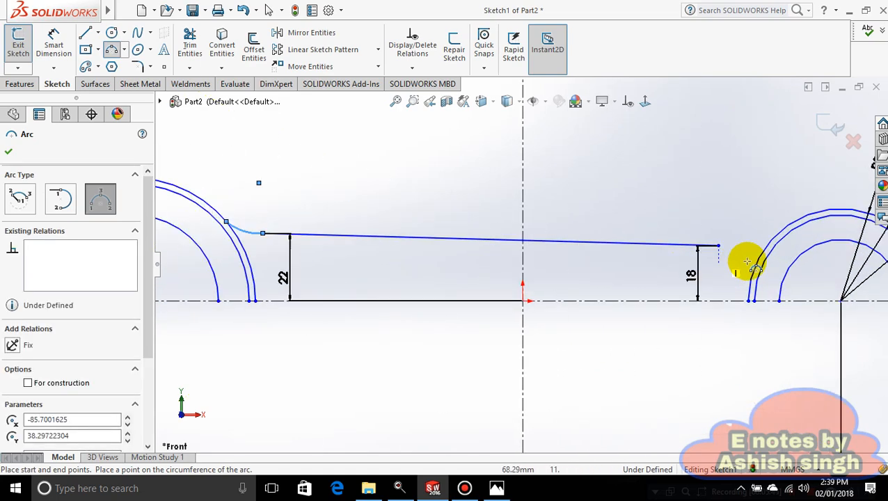
left_click(694, 237)
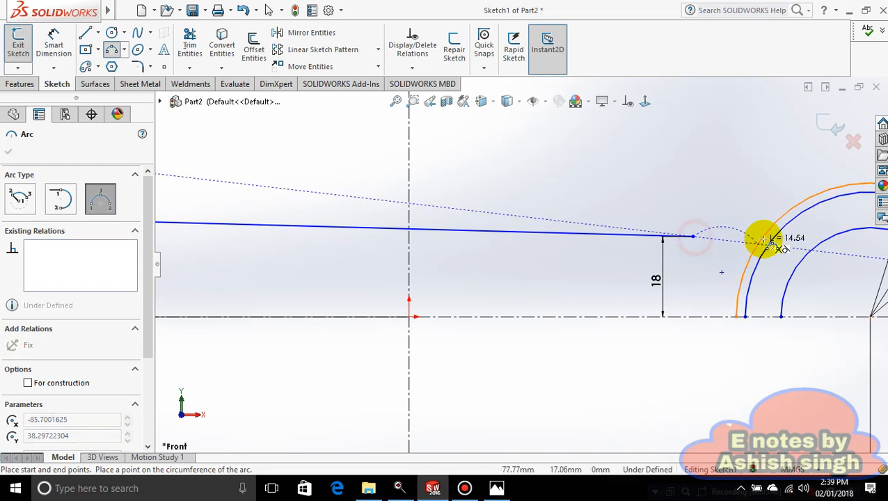
left_click(767, 231)
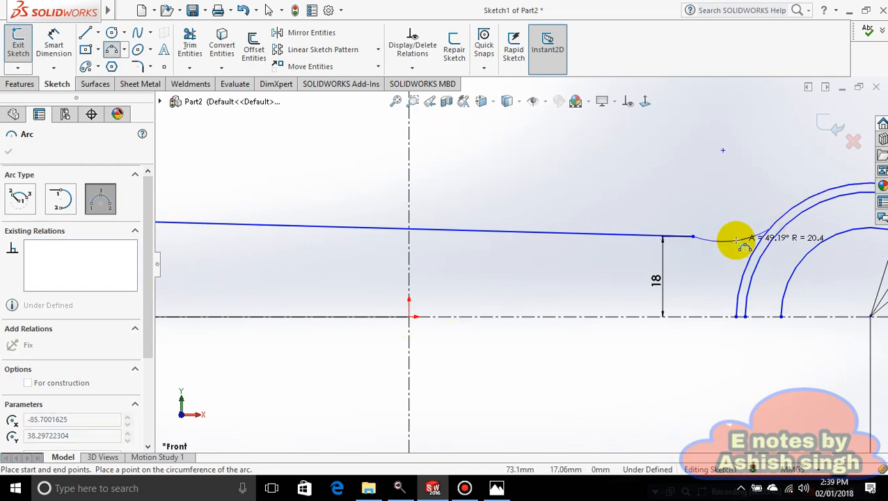
left_click(736, 239)
key("Escape")
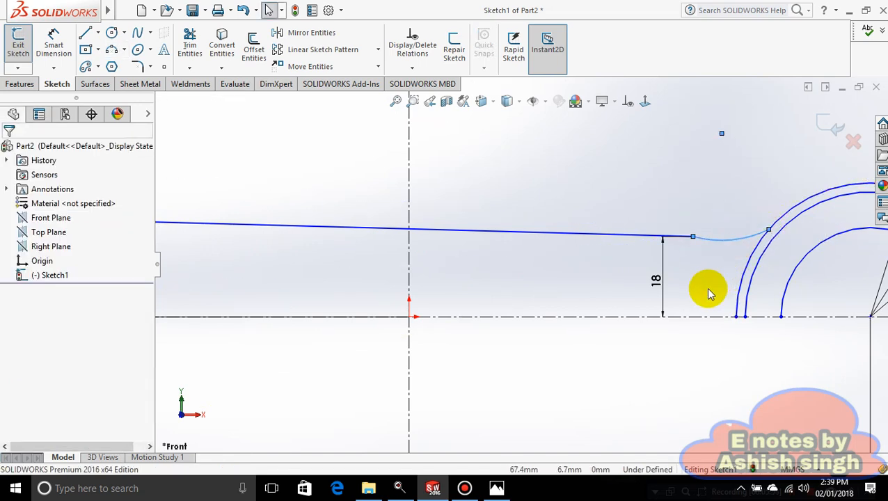
Step: Check the transition radii in the reference drawing and dimension the right transition arc with a radius of 30 mm
left_click(493, 489)
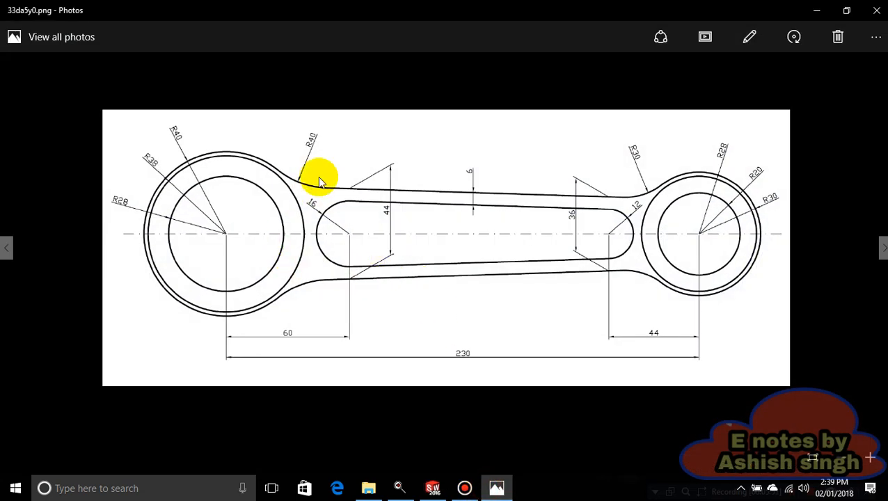
left_click(496, 488)
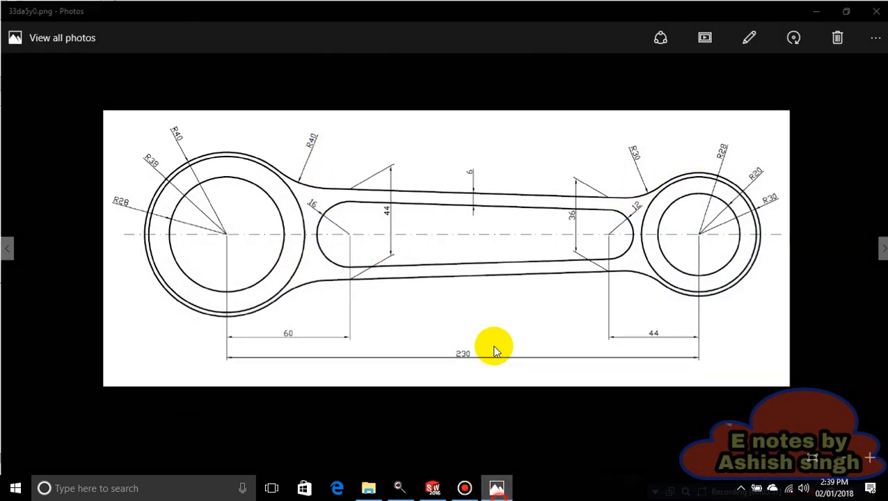
scroll(414, 197, "up", 4)
left_click(50, 54)
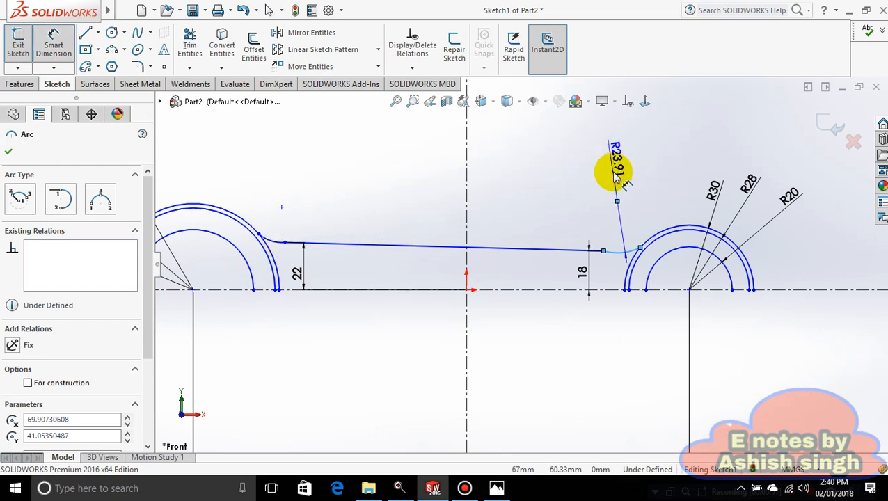
left_click(612, 166)
type("30")
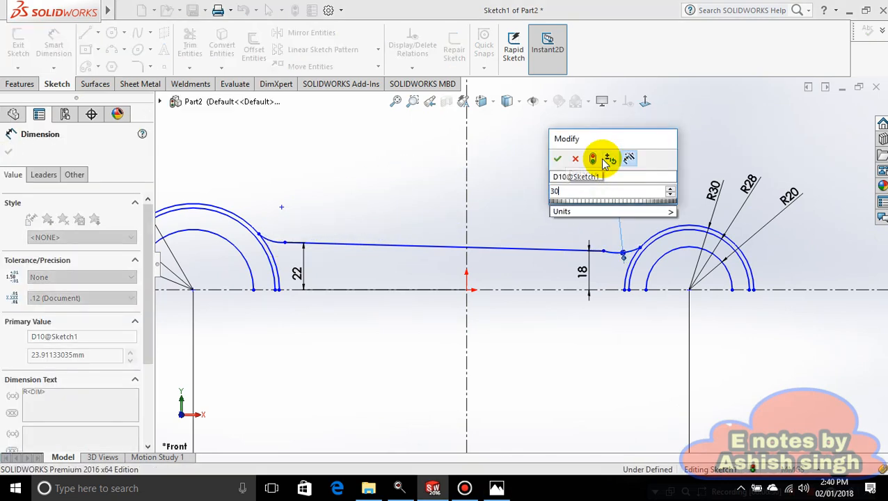
key("Return")
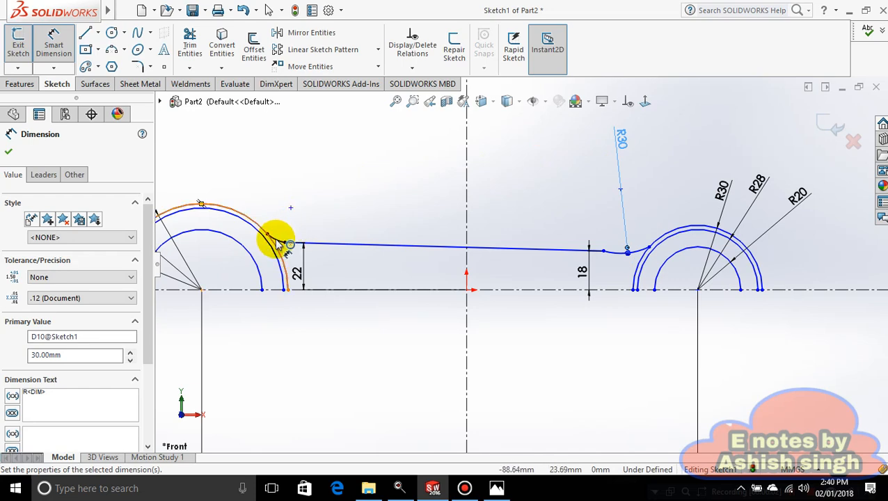
Step: Dimension the left transition arc between the shank line and the outermost left arc with a radius of 40 mm
left_click(279, 243)
key("Escape")
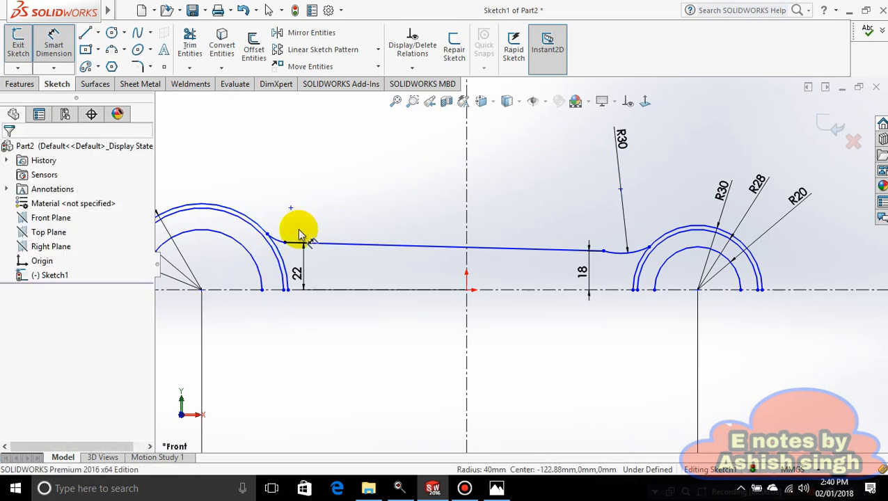
left_click(279, 242)
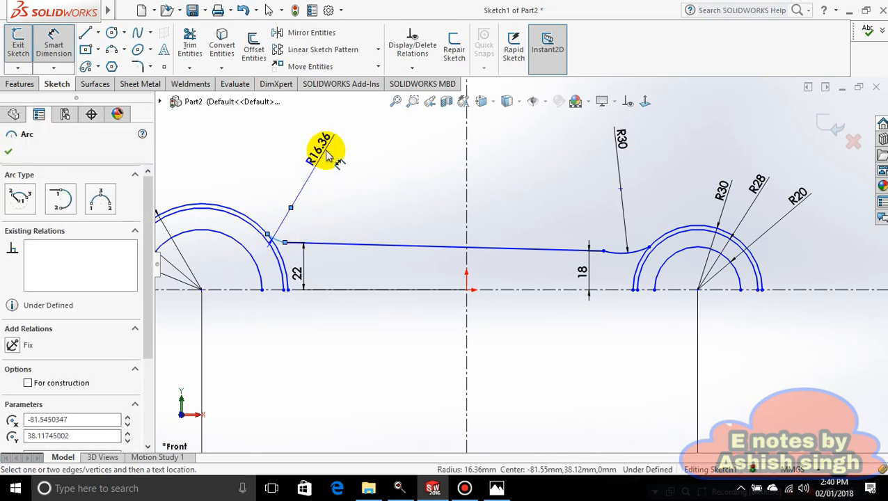
left_click(340, 147)
type("40")
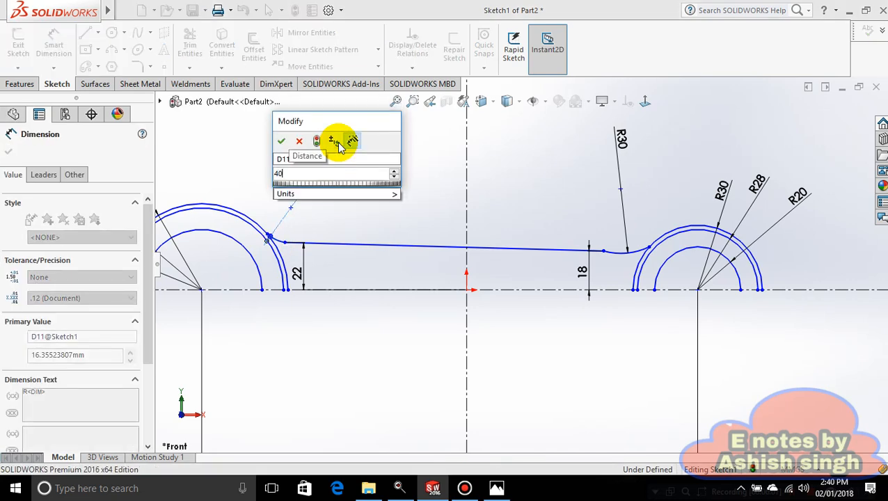
key("Return")
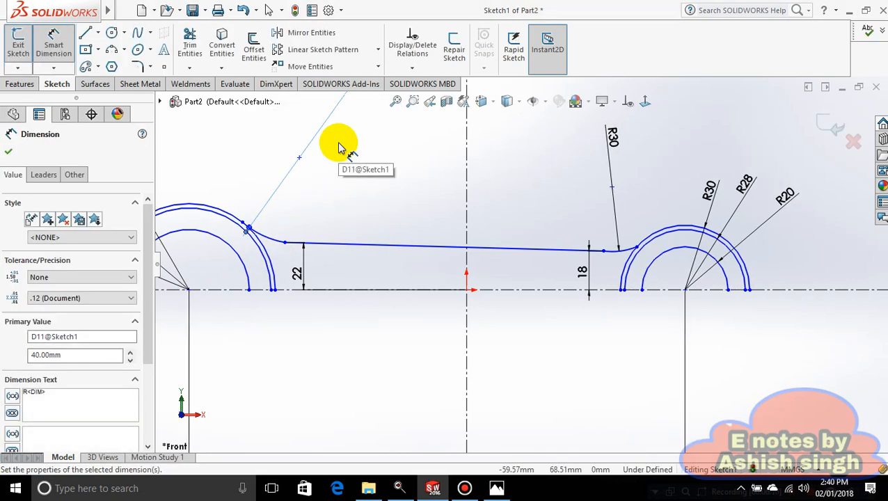
Step: Reposition the left transition arc's radius dimension above the shank line and re-enter its radius as 40 mm
scroll(299, 229, "down", 2)
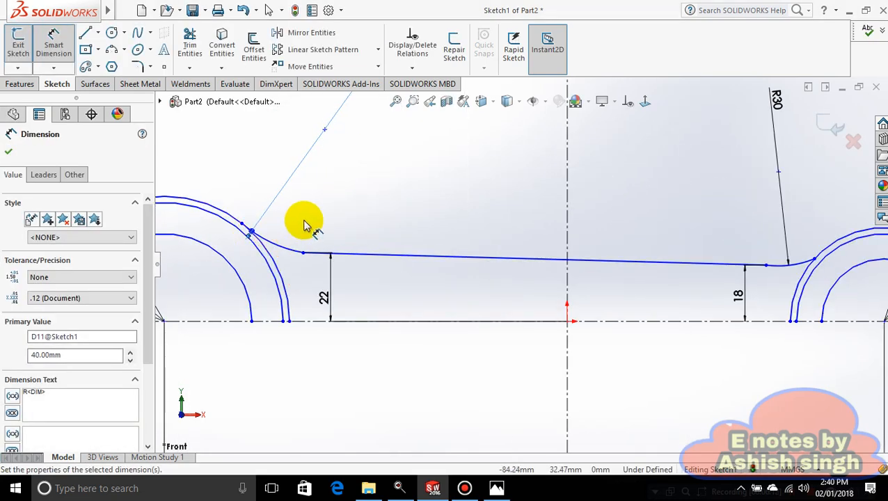
scroll(500, 168, "up", 3)
mouse_move(475, 124)
left_mouse_down()
mouse_move(465, 159)
mouse_move(495, 178)
mouse_move(462, 184)
mouse_move(487, 173)
left_mouse_up()
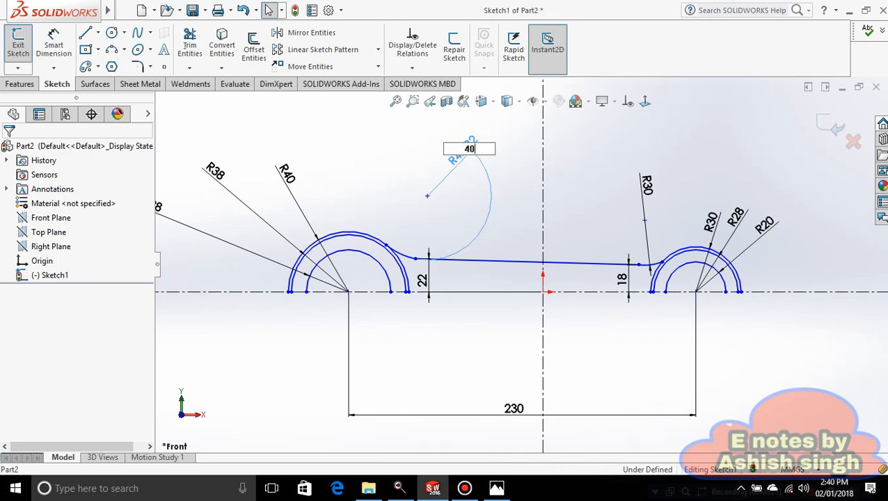
mouse_move(459, 153)
left_mouse_down()
mouse_move(422, 134)
mouse_move(458, 154)
mouse_move(483, 190)
mouse_move(401, 166)
mouse_move(456, 147)
mouse_move(476, 116)
mouse_move(453, 132)
mouse_move(459, 105)
left_mouse_up()
left_click(469, 219)
Step: Make the left transition arc tangent to the outermost left arc
scroll(419, 253, "down", 5)
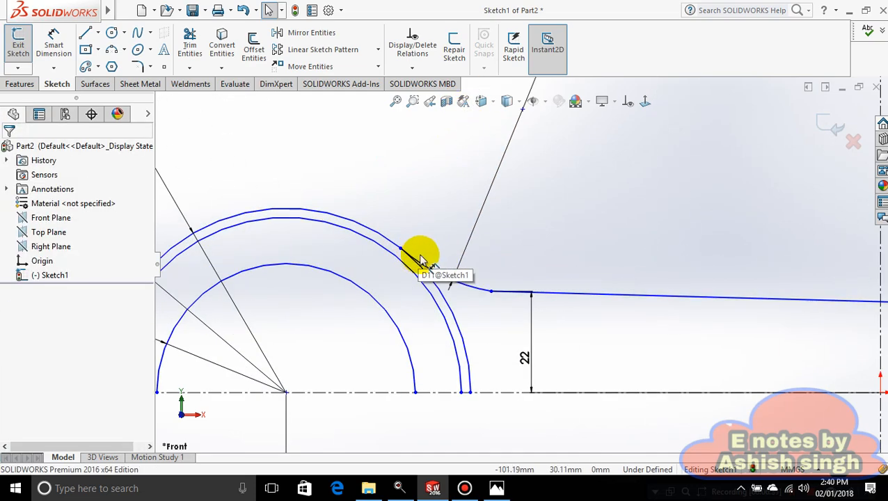
scroll(417, 258, "down", 3)
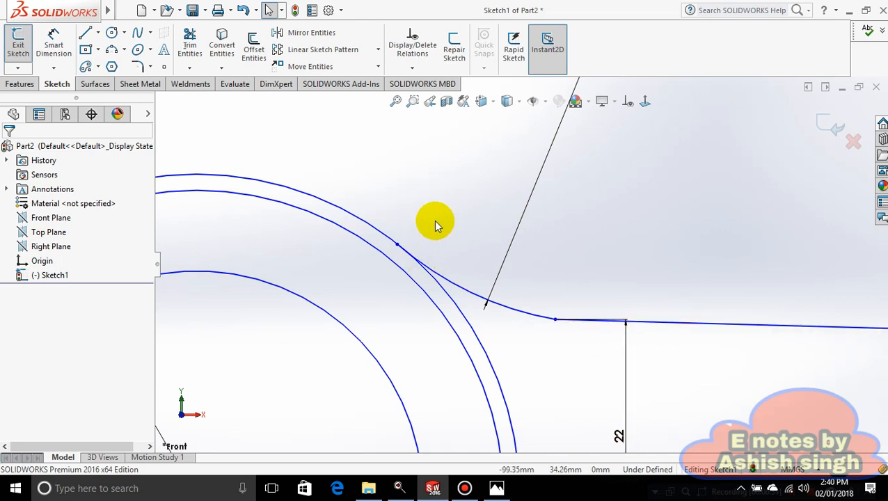
left_click(452, 289)
left_click(402, 238, "ctrl")
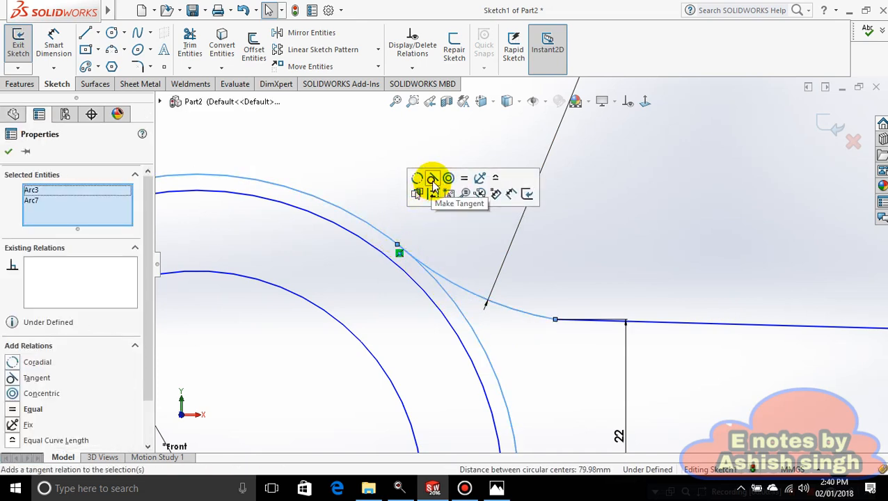
left_click(436, 233)
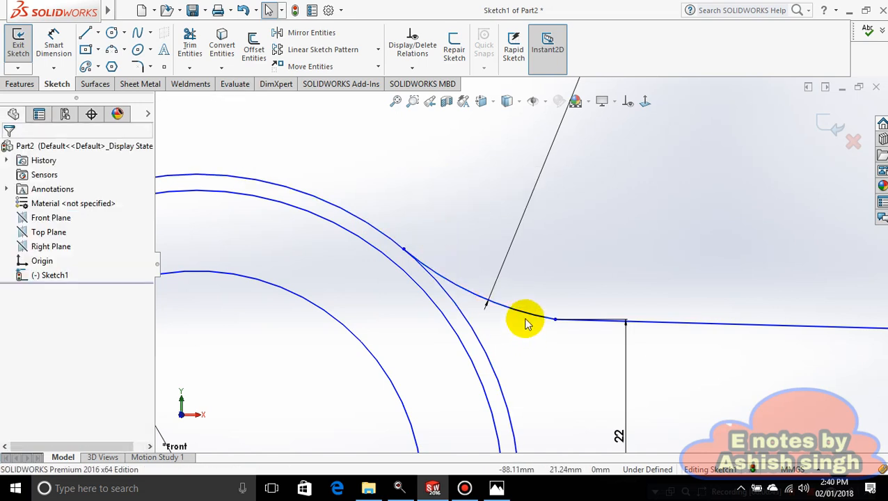
Step: Make the left transition arc tangent to the sloping shank line
left_click(527, 317)
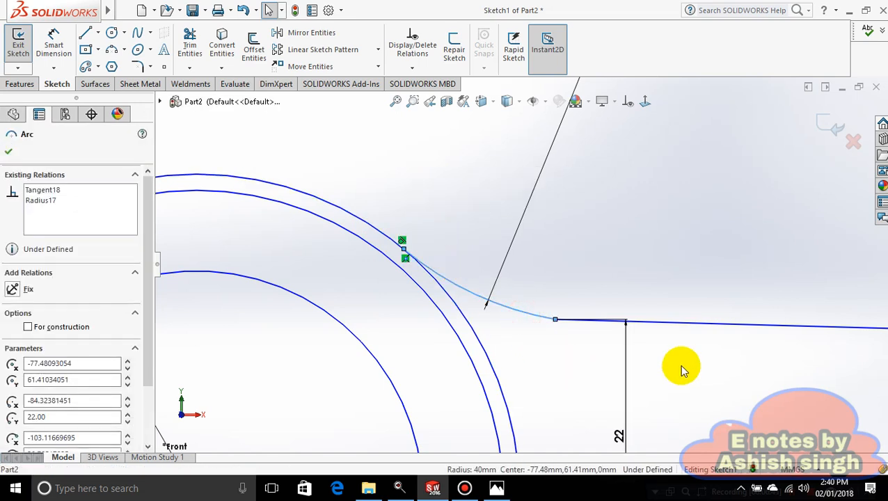
left_click(674, 327, "ctrl")
left_click(633, 273)
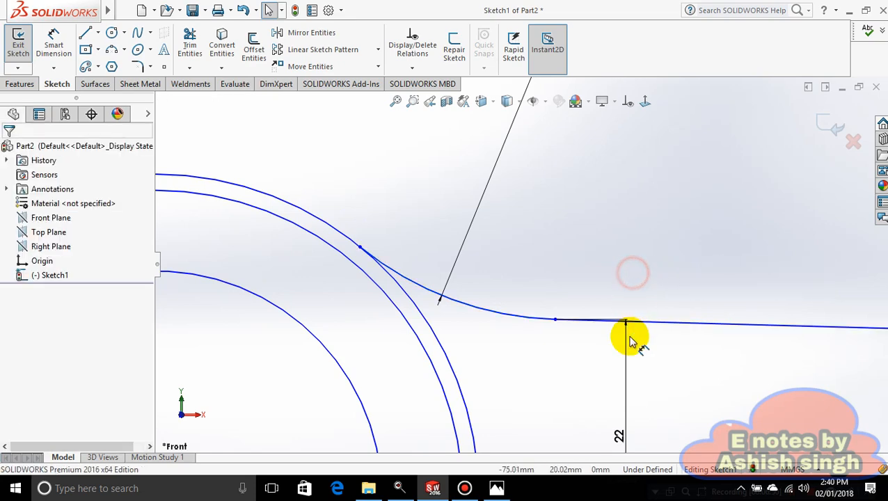
Step: Make the right transition arc tangent to the outermost right arc
scroll(630, 341, "up", 5)
scroll(818, 261, "down", 6)
scroll(818, 261, "down", 3)
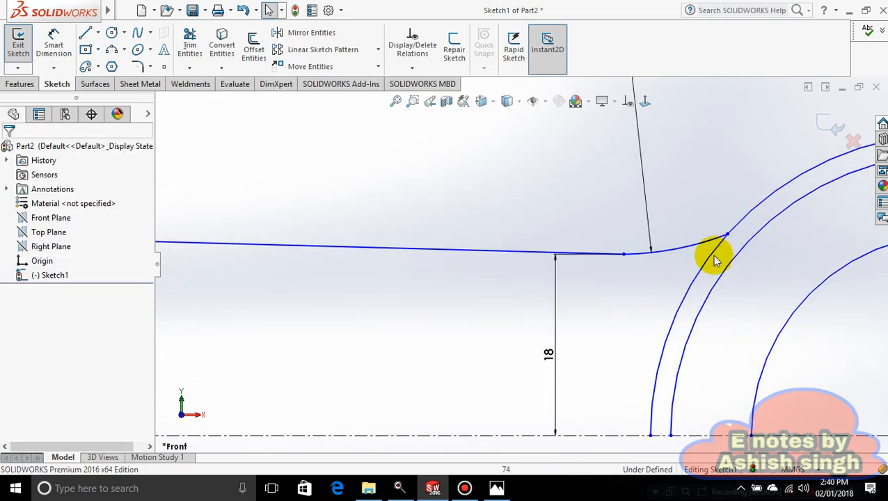
left_click(675, 255)
left_click(678, 253)
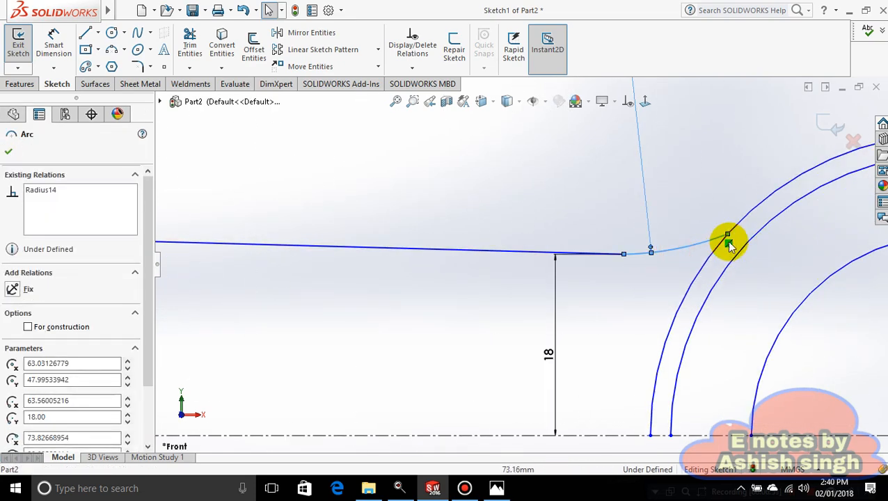
left_click(734, 226, "ctrl")
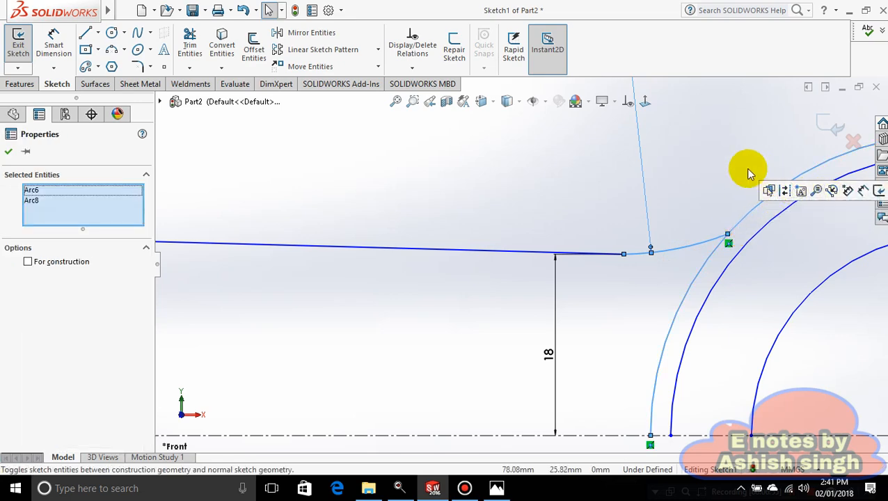
left_click(734, 202)
left_click(710, 240)
left_click(745, 216, "ctrl")
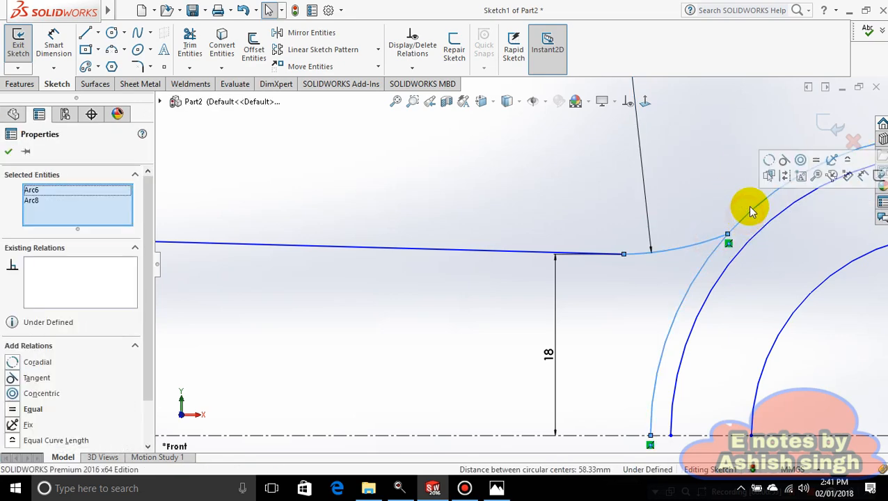
left_click(783, 160)
left_click(692, 208)
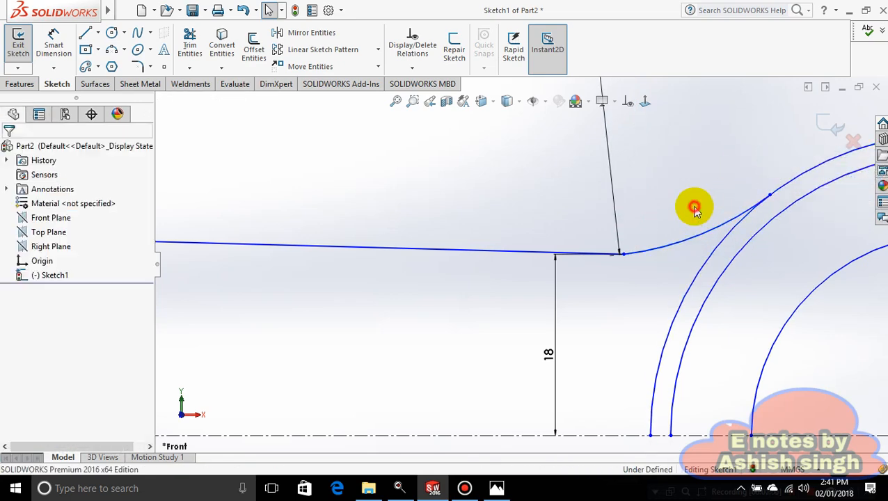
Step: Make the right transition arc tangent to the sloping shank line
left_click(648, 252)
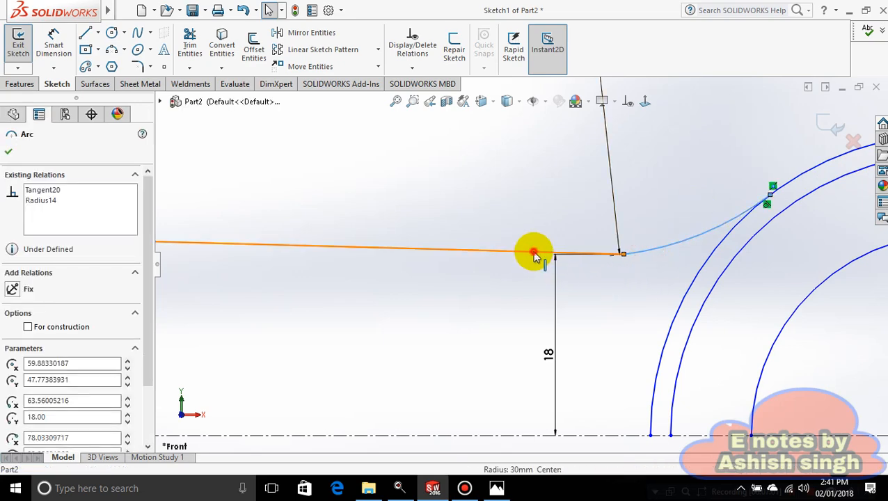
left_click(534, 255, "ctrl")
left_click(570, 197)
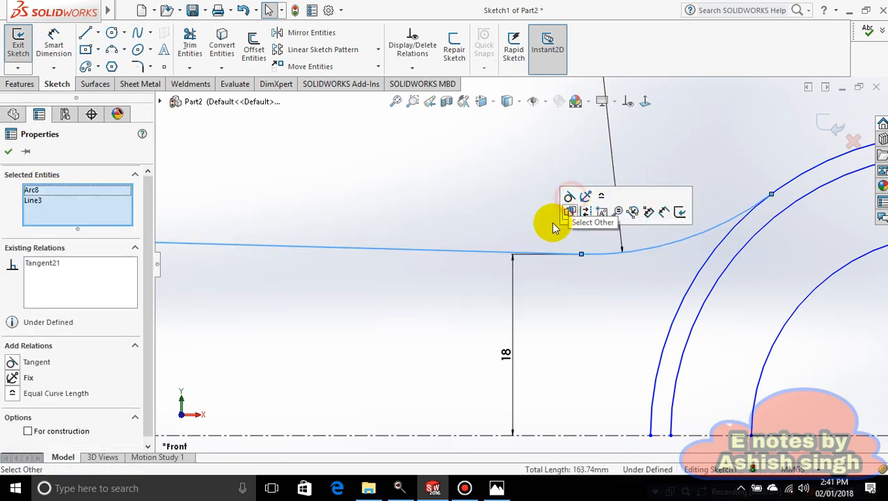
left_click(534, 217)
Step: Trim away the portions of the outermost left and right arcs that lie beneath the transition arcs with Power trim
scroll(543, 262, "up", 5)
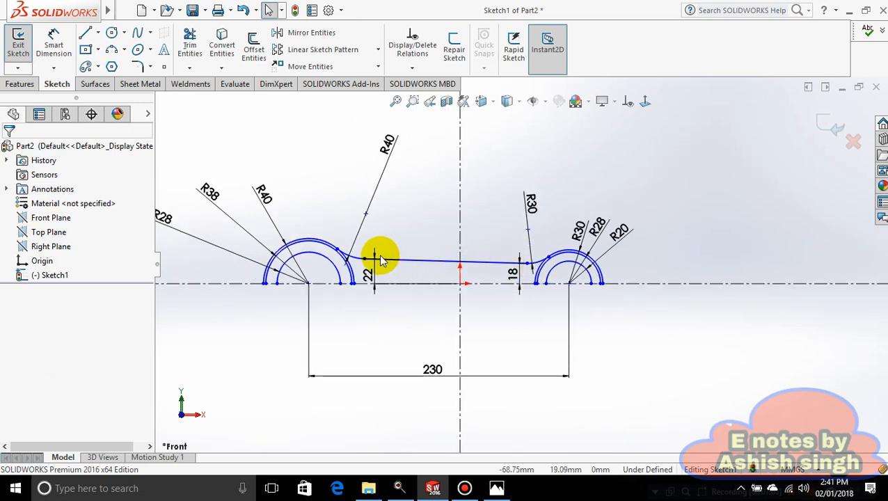
scroll(379, 259, "down", 3)
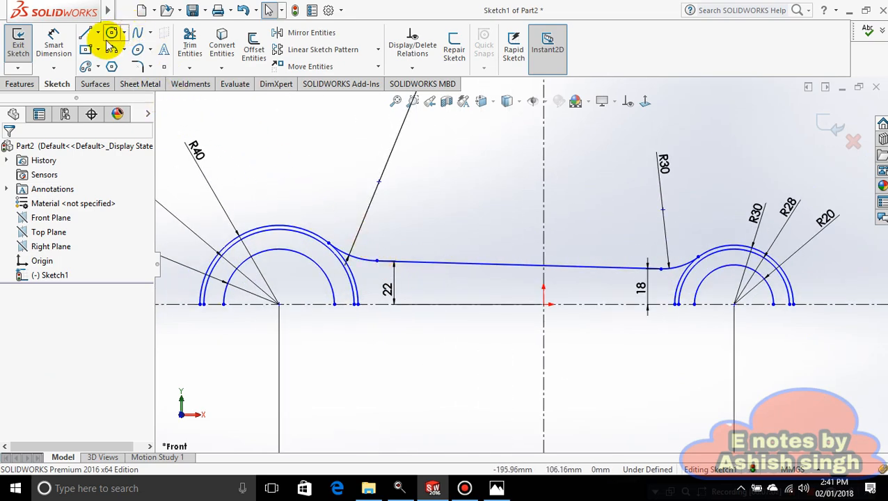
left_click(188, 42)
scroll(362, 291, "down", 4)
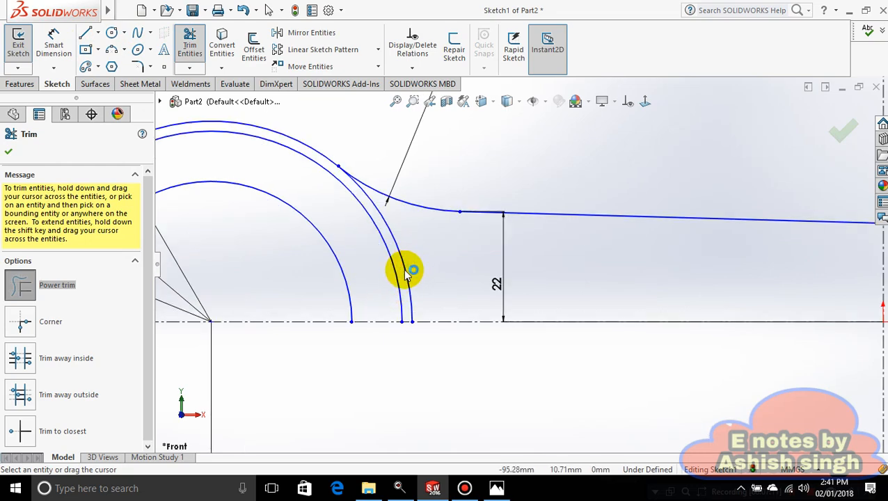
scroll(626, 290, "up", 4)
scroll(626, 272, "down", 5)
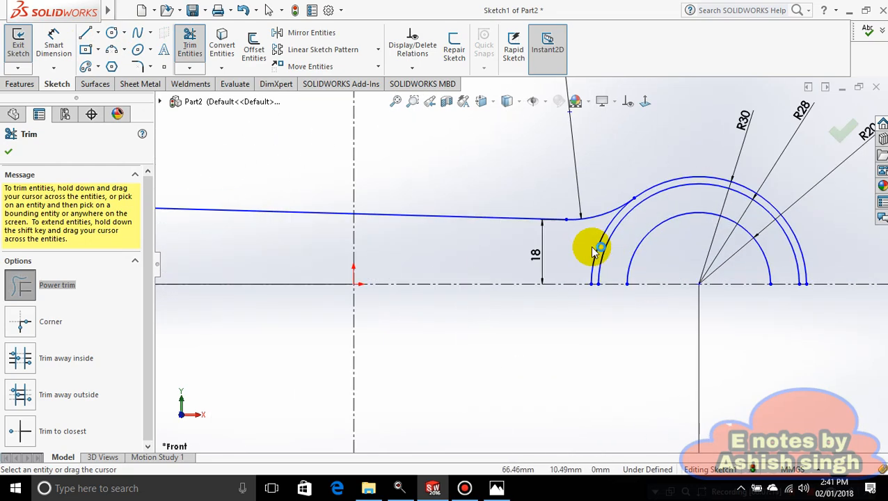
scroll(590, 263, "up", 5)
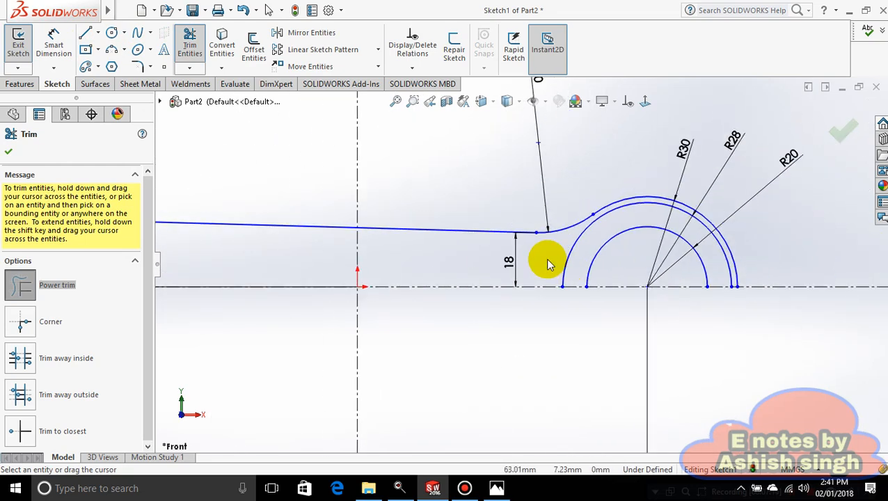
Step: Check the reference drawing and sketch a sloping inner line about 120 mm long just below the shank line
left_click(496, 489)
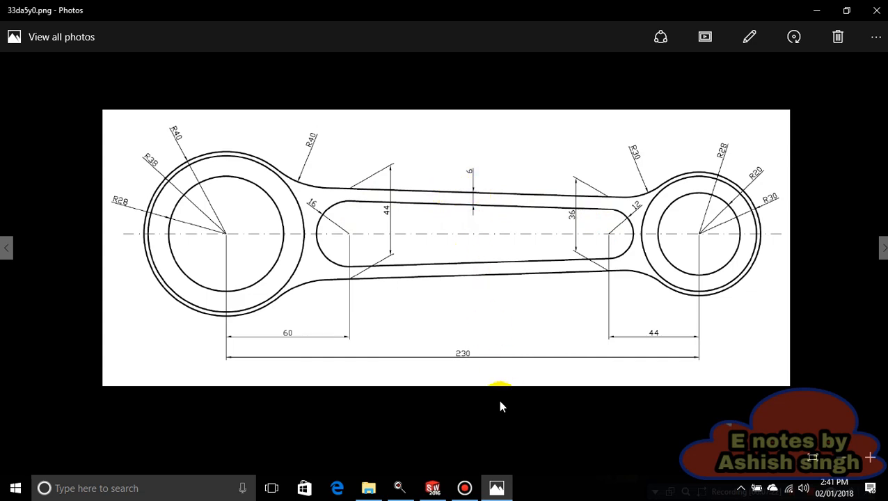
left_click(496, 489)
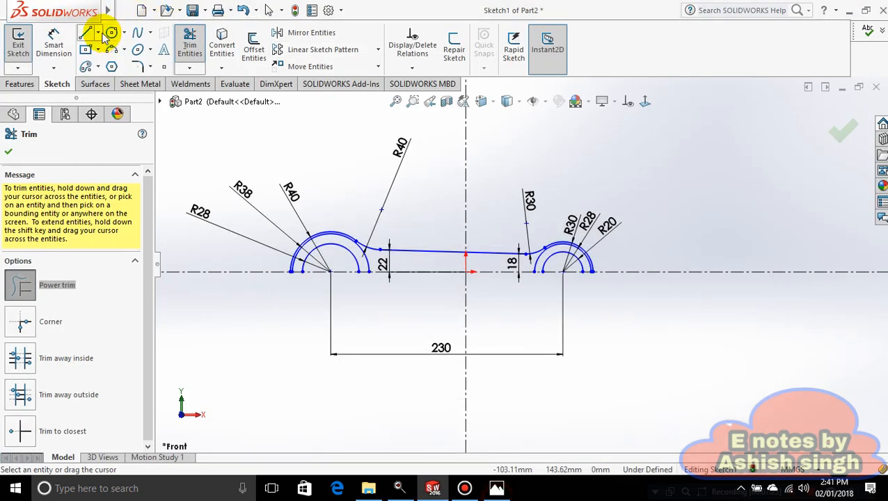
left_click(98, 33)
left_click(115, 45)
scroll(426, 198, "up", 5)
scroll(459, 229, "down", 2)
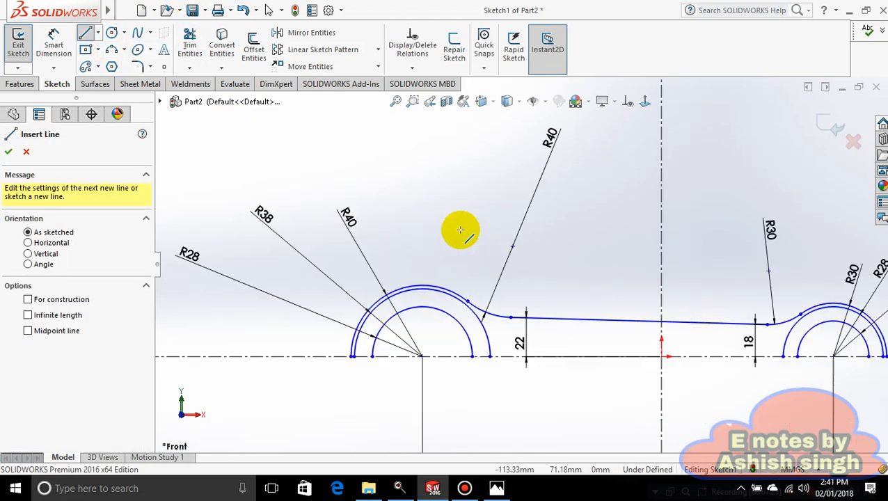
scroll(554, 307, "down", 2)
scroll(530, 297, "up", 3)
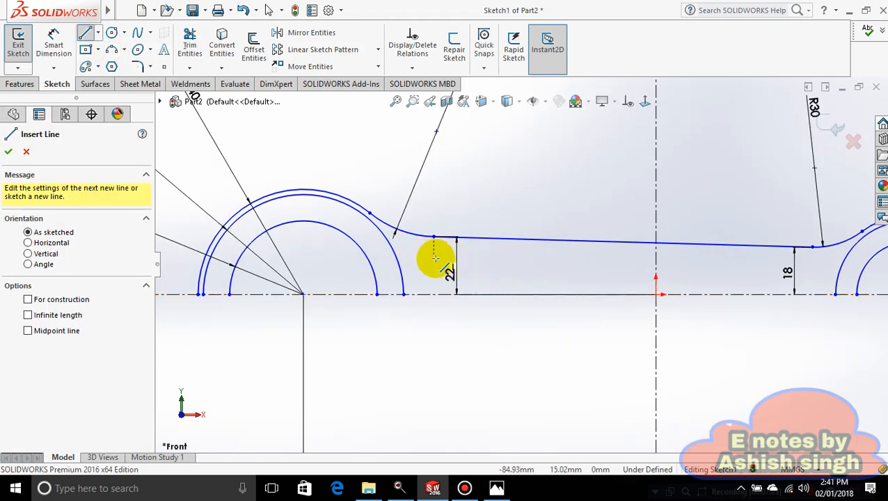
left_click(496, 489)
left_click(496, 488)
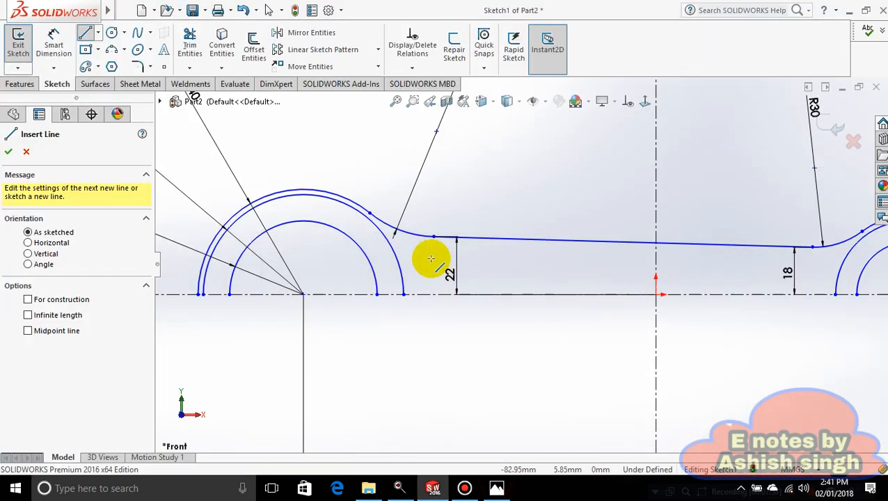
left_click(468, 257)
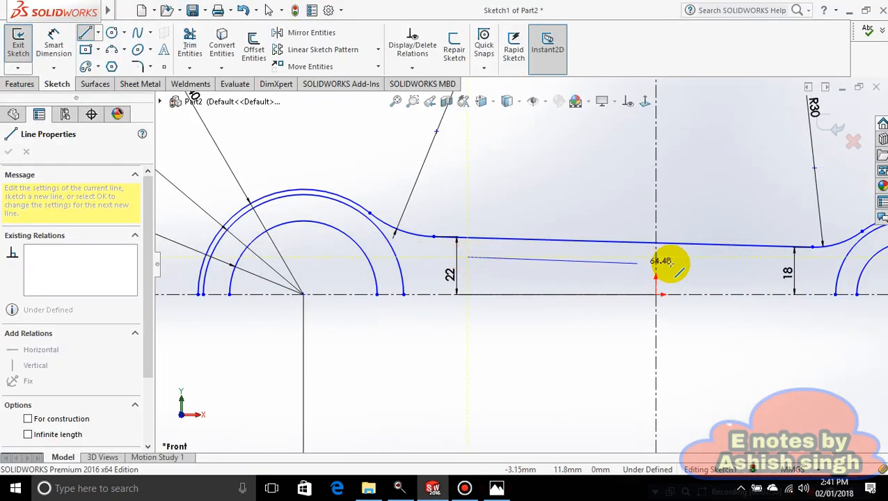
left_click(784, 264)
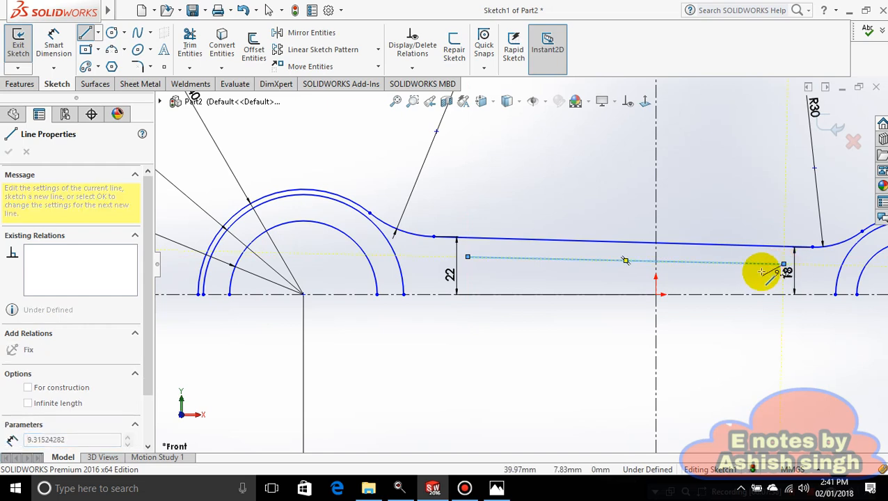
key("Escape")
key("Escape")
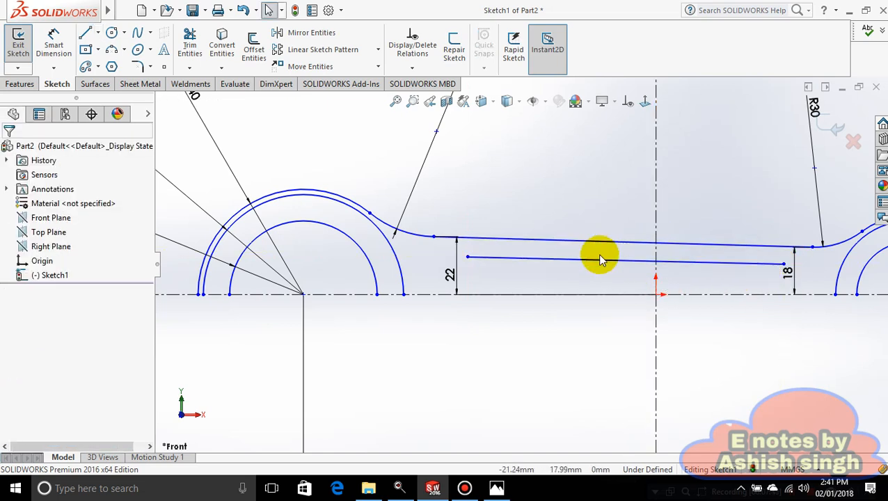
Step: Make the inner line parallel to the sloping shank line
left_click(563, 261)
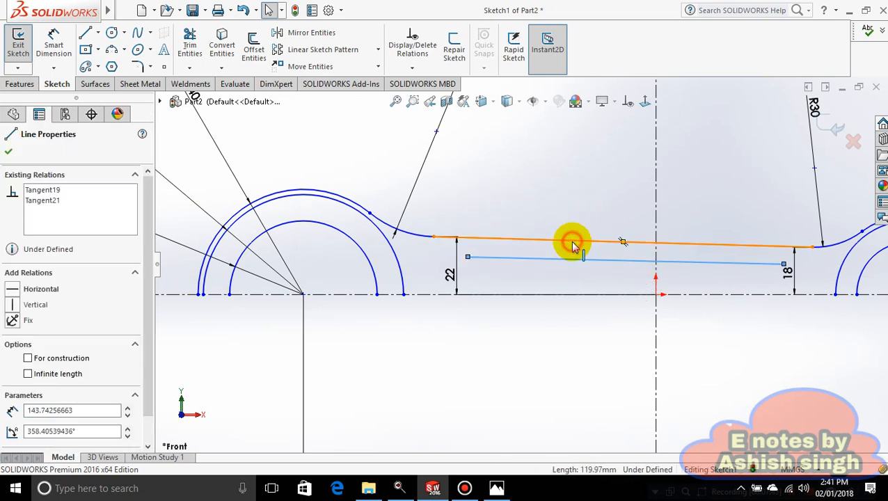
left_click(572, 245, "ctrl")
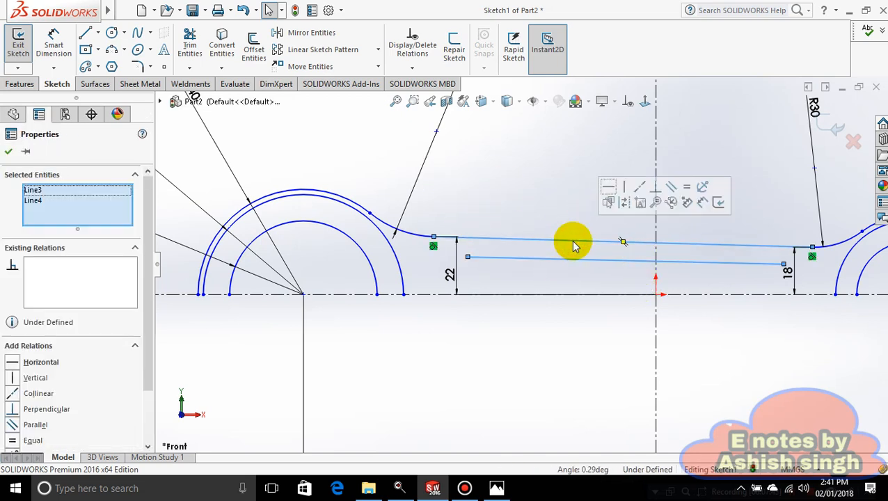
left_click(668, 189)
left_click(531, 188)
Step: Dimension the distance between the inner line and the shank line as 6 mm
left_click(54, 43)
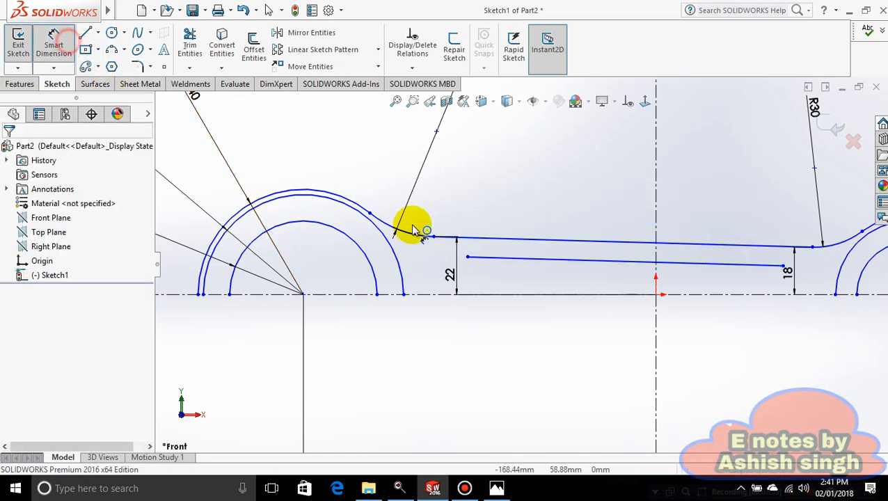
left_click(554, 259)
left_click(570, 241)
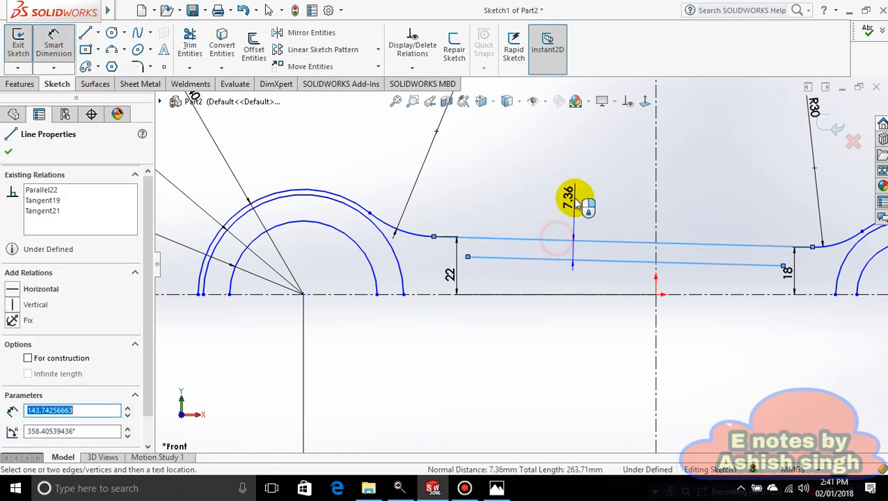
left_click(574, 199)
type("6.00mm")
key("Return")
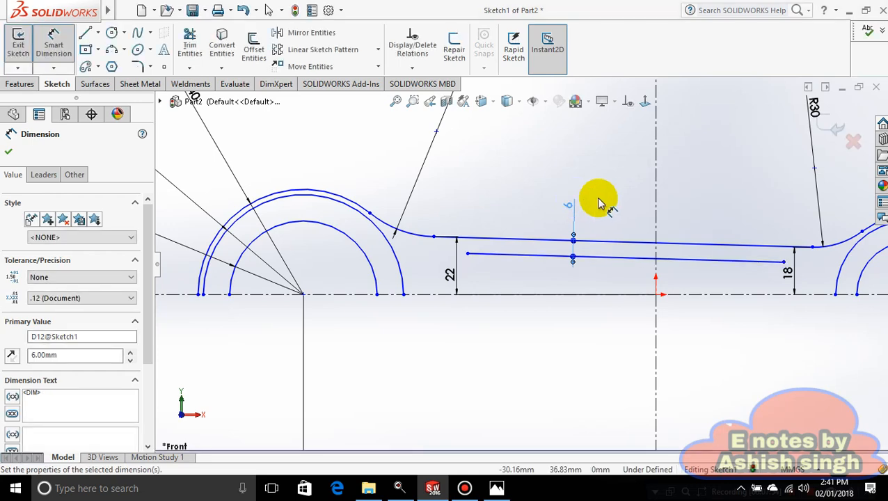
Step: Following the reference drawing, sketch three-point arcs from both ends of the inner line to the horizontal centerline, the right one about 10.8 mm in radius
left_click(496, 487)
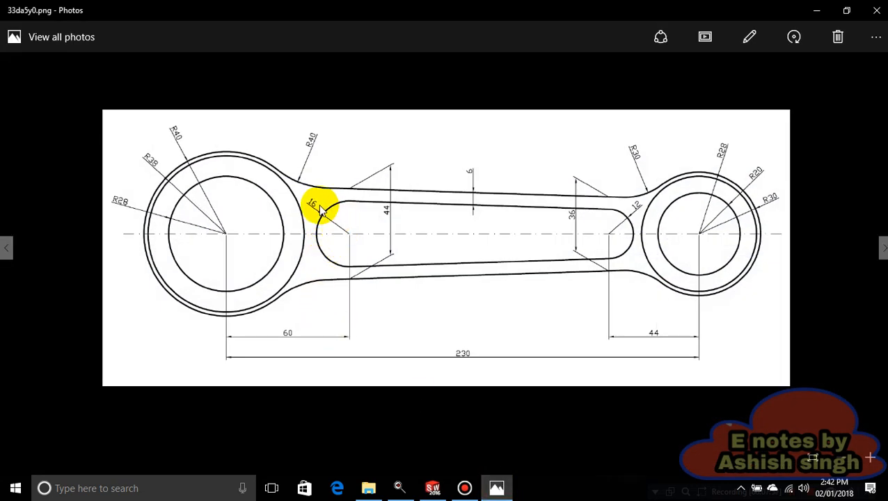
left_click(496, 487)
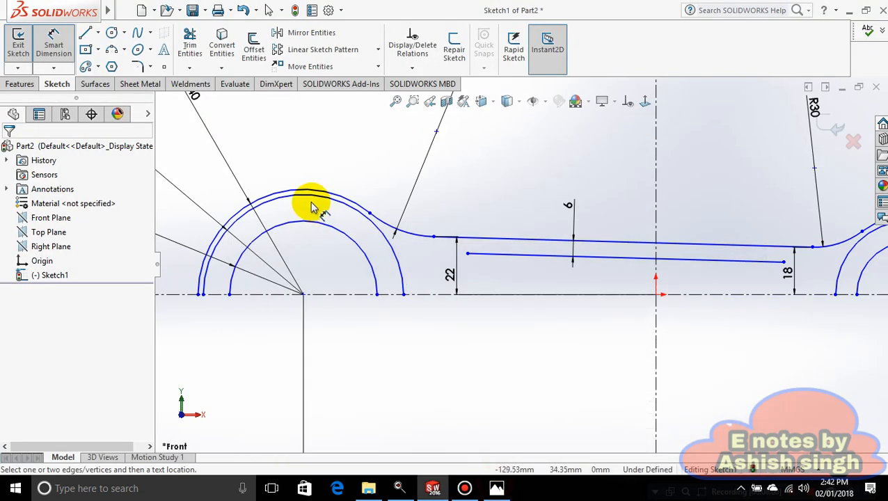
left_click(123, 51)
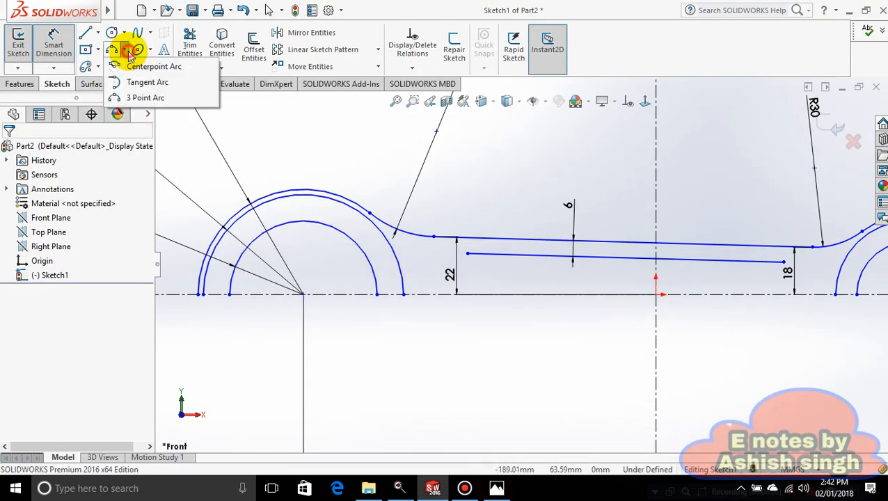
left_click(139, 98)
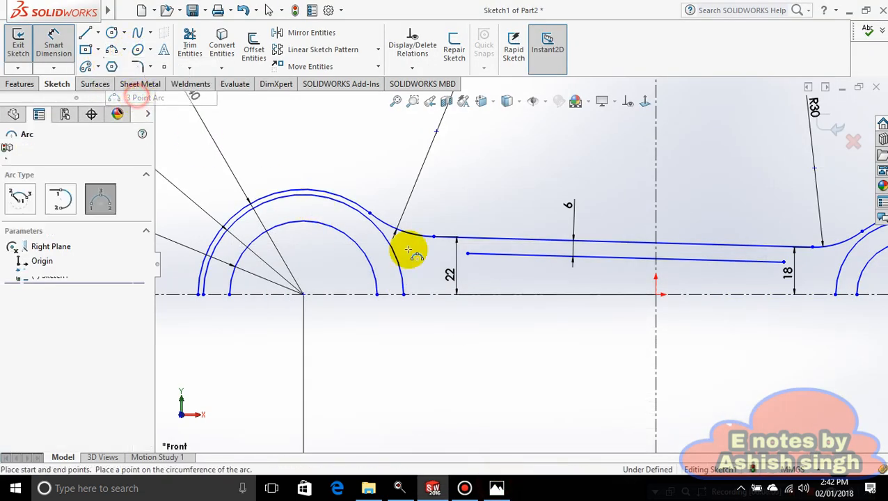
left_click(468, 254)
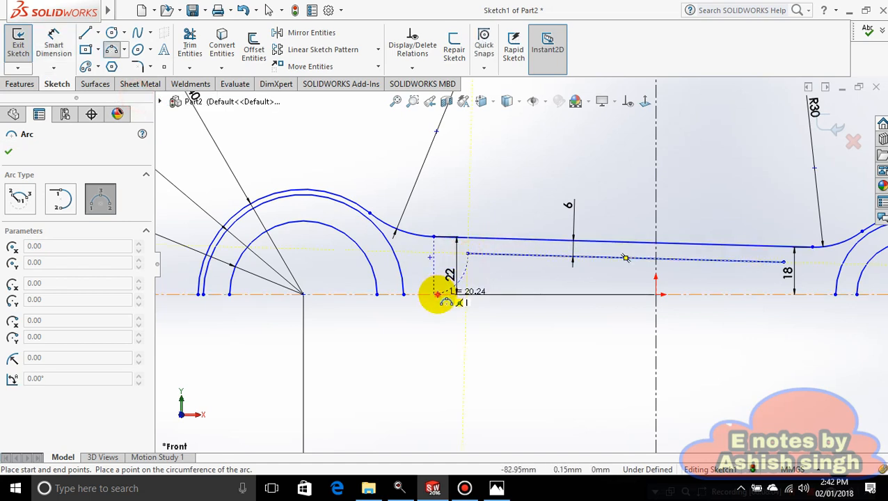
left_click(430, 284)
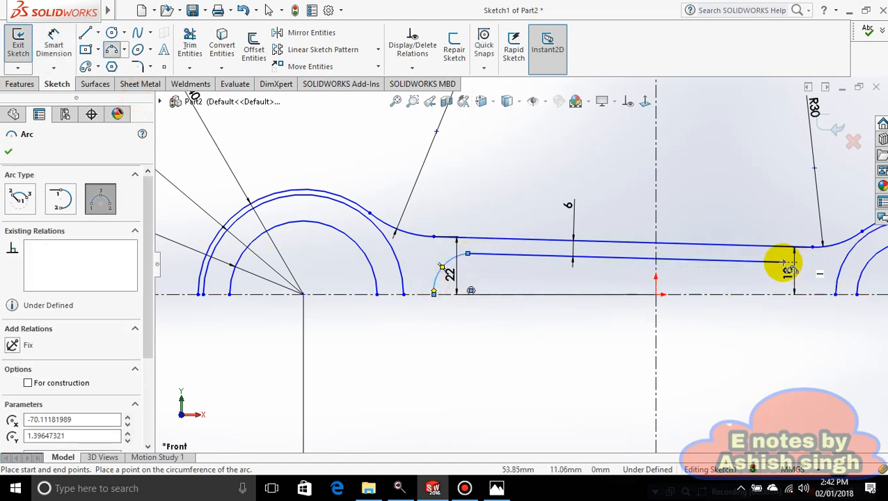
left_click(785, 263)
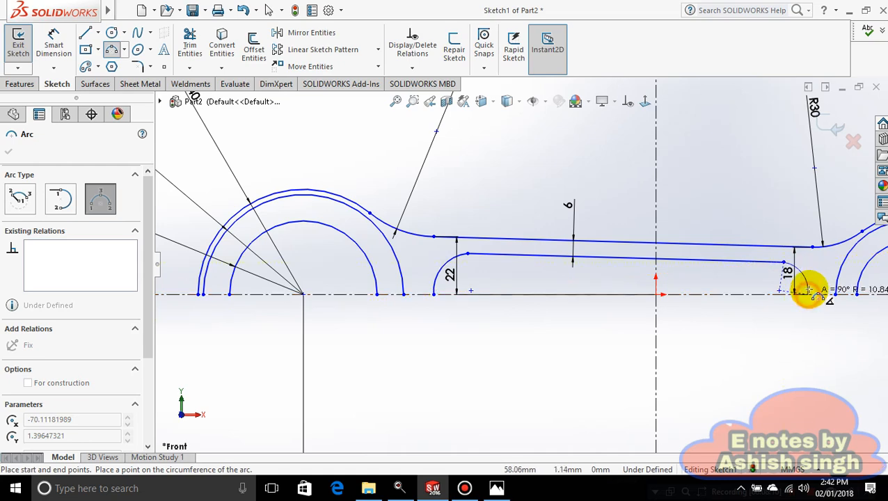
left_click(809, 288)
key("Escape")
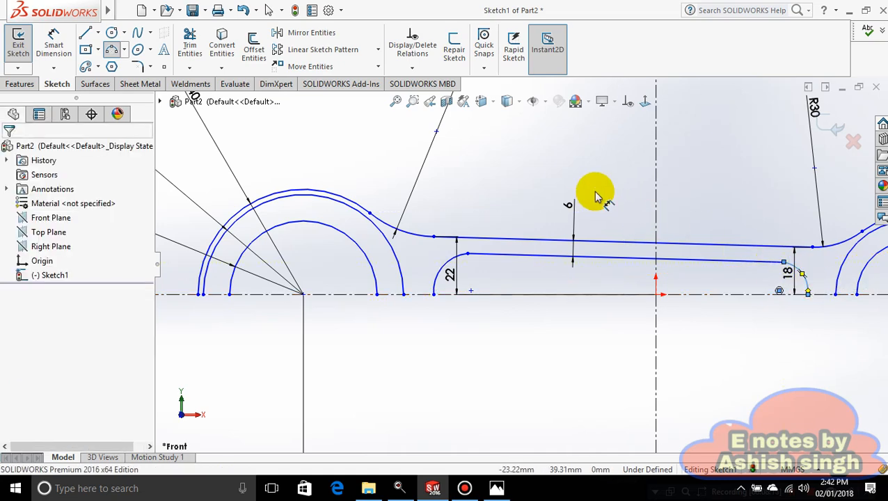
Step: Try to dimension the radius of the arc at the right end of the inner line
left_click(54, 43)
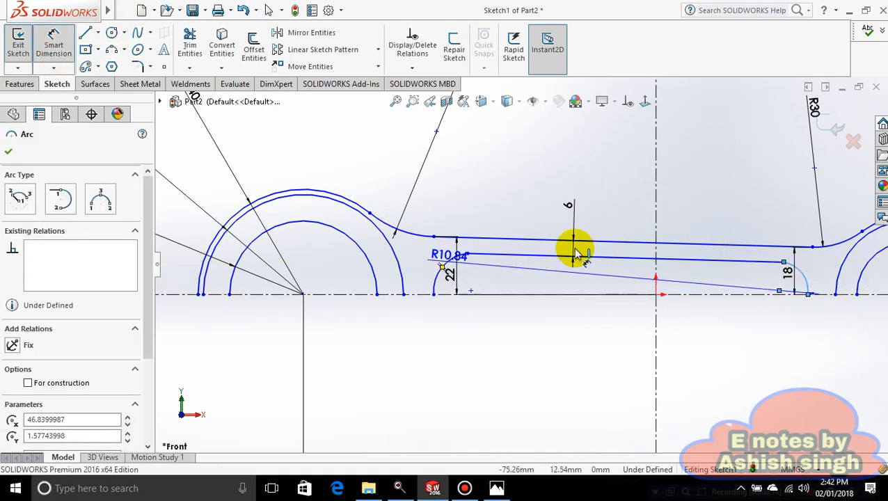
key("Escape")
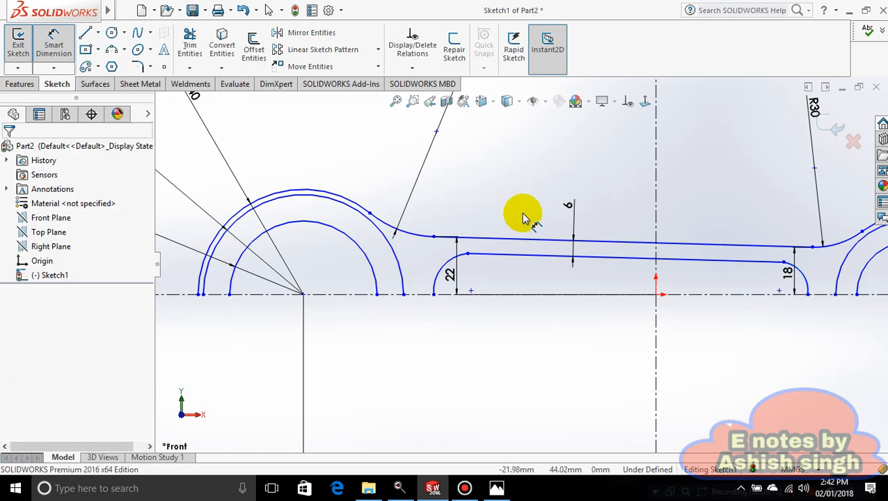
Step: Dimension the radius of the inner slot's left end arc as 16 mm, as given in the reference drawing
left_click(445, 272)
left_click(413, 212)
left_click(496, 488)
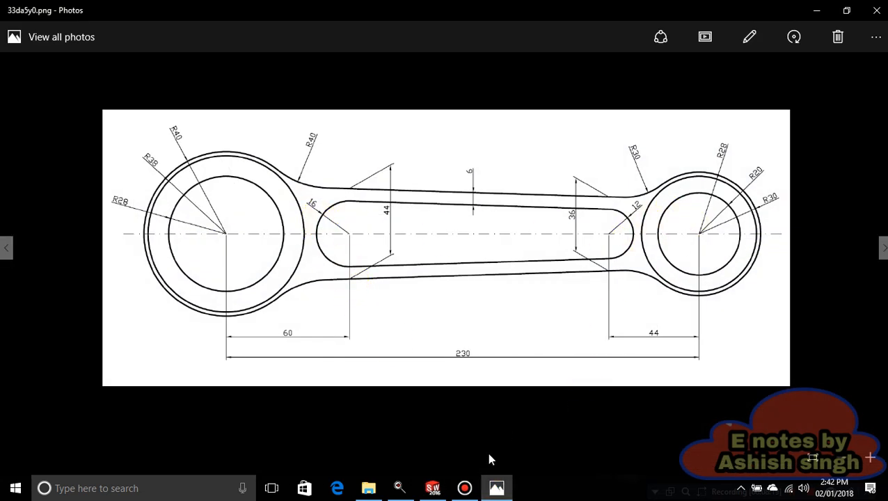
left_click(498, 488)
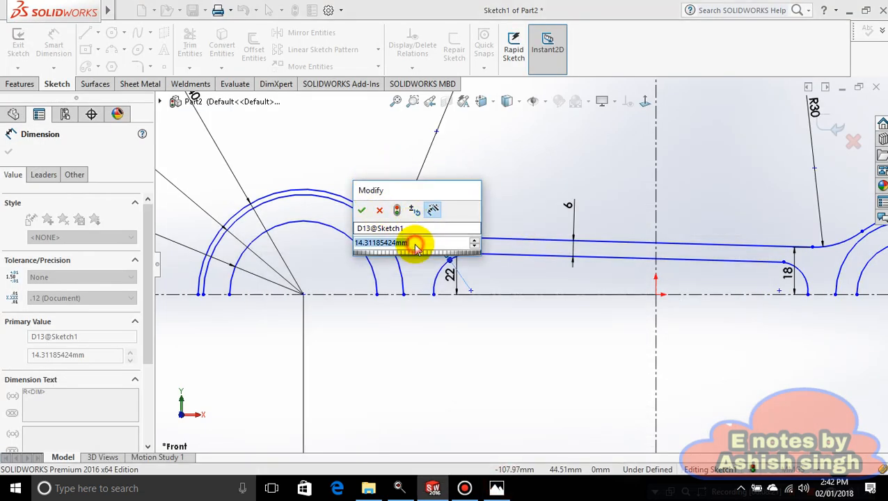
type("16")
key("Return")
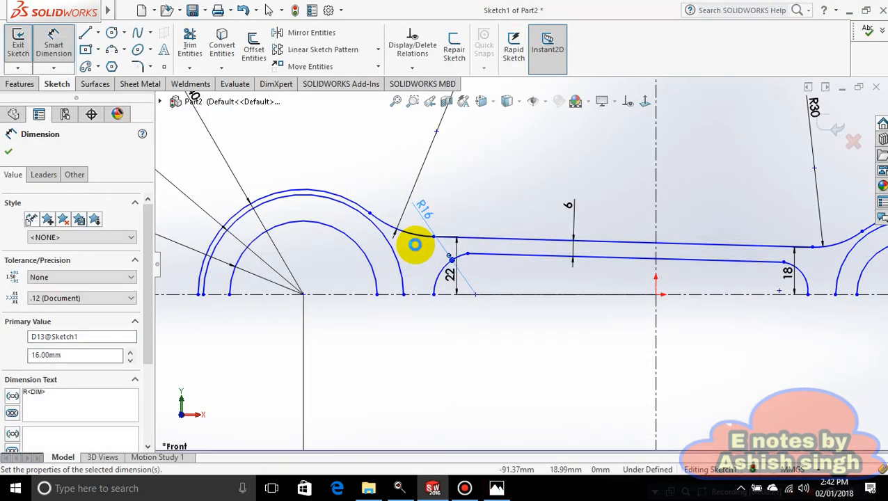
Step: Dimension the radius of the inner slot's right end arc as 12 mm and end dimensioning
left_click(809, 285)
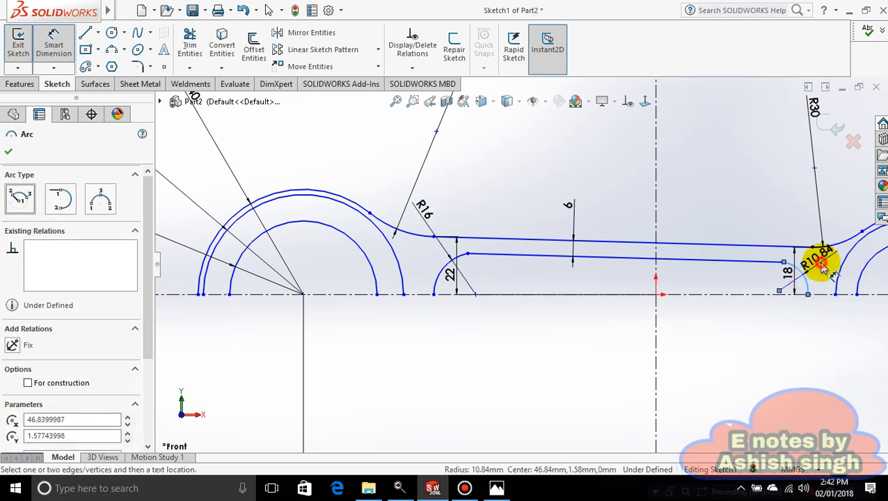
left_click(821, 266)
type("12")
key("Return")
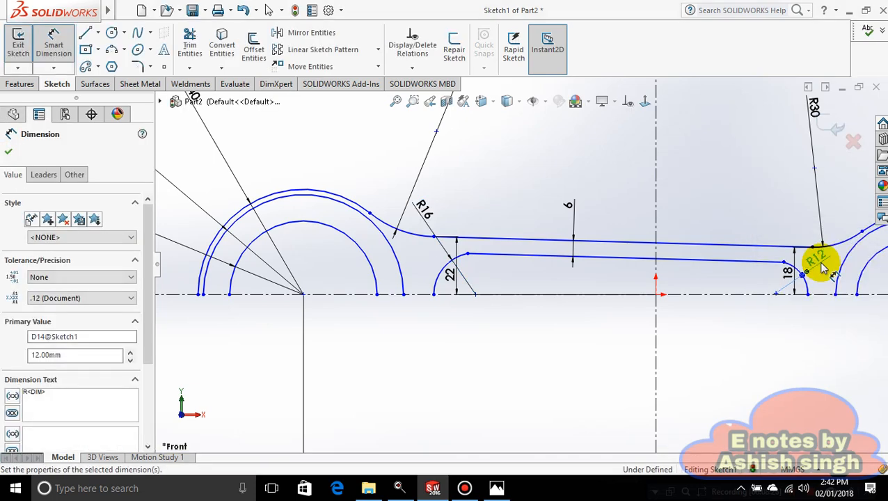
left_click(763, 337)
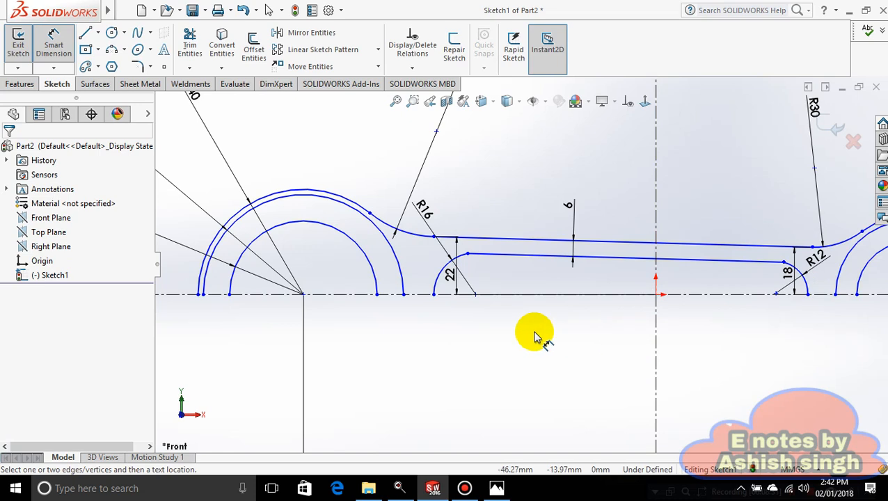
key("Escape")
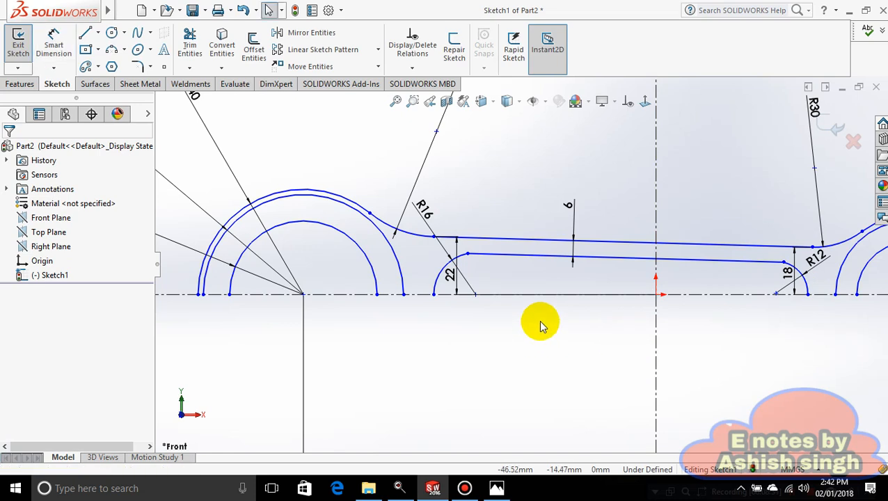
Step: Make the slot's left end arc tangent to the inner sloping line
left_click(458, 258)
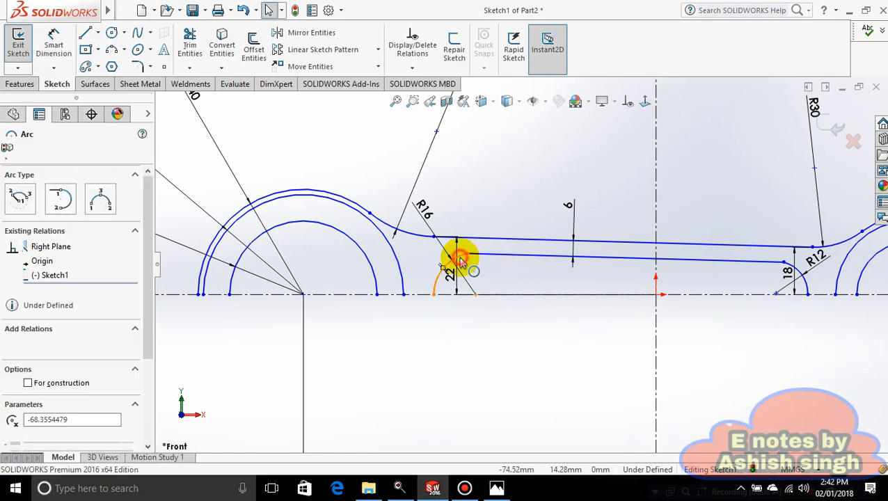
left_click(486, 258, "ctrl")
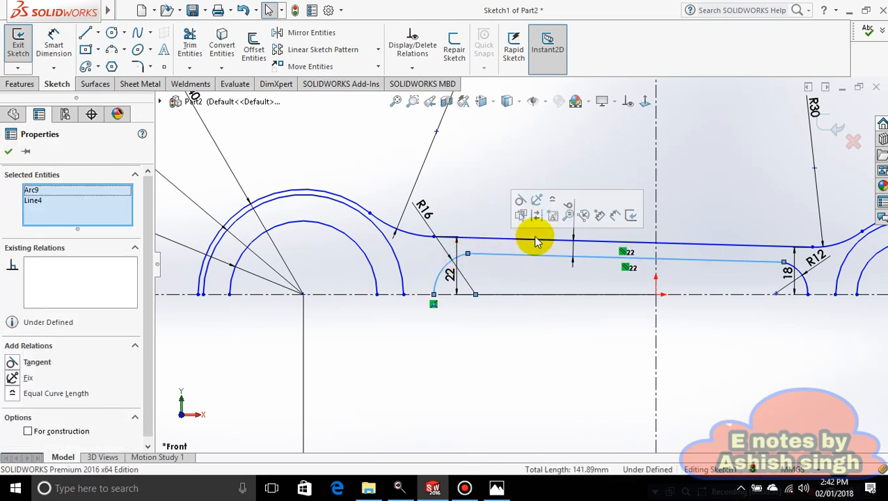
left_click(519, 202)
left_click(519, 270)
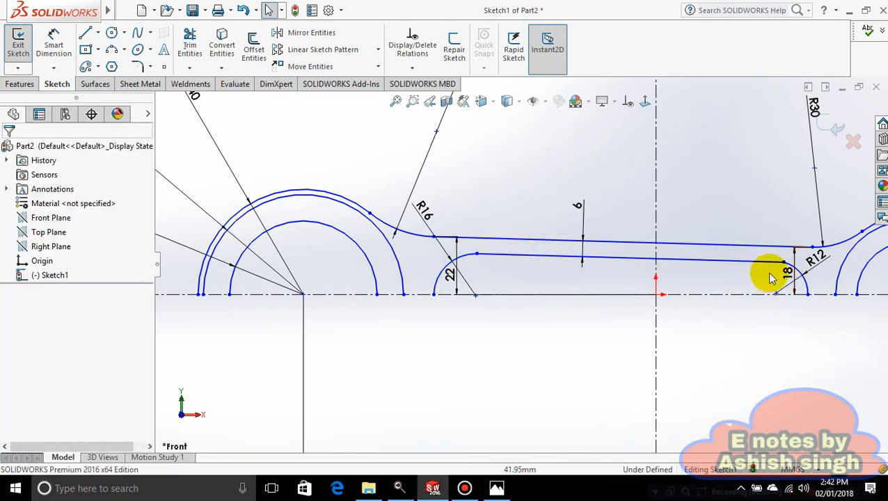
Step: Make the slot's right end arc tangent to the inner sloping line
scroll(760, 271, "down", 2)
left_click(739, 263)
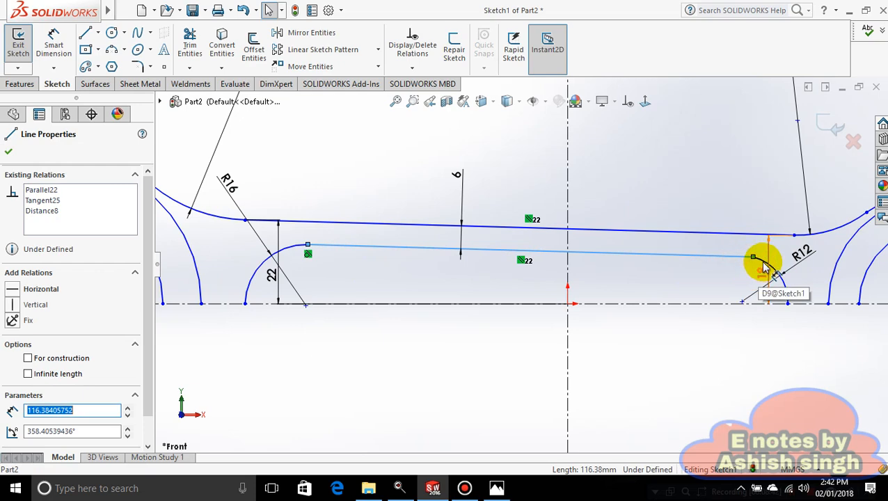
left_click(763, 267)
left_click(736, 276)
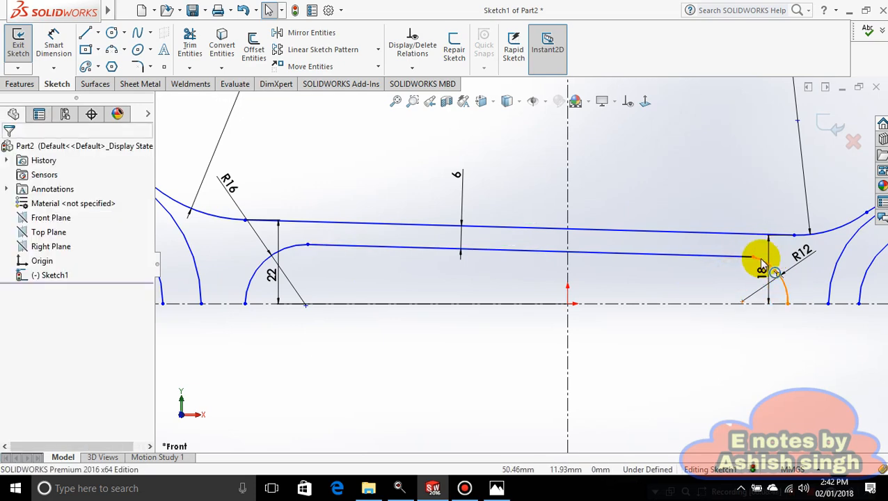
left_click(762, 265)
left_click(739, 262, "ctrl")
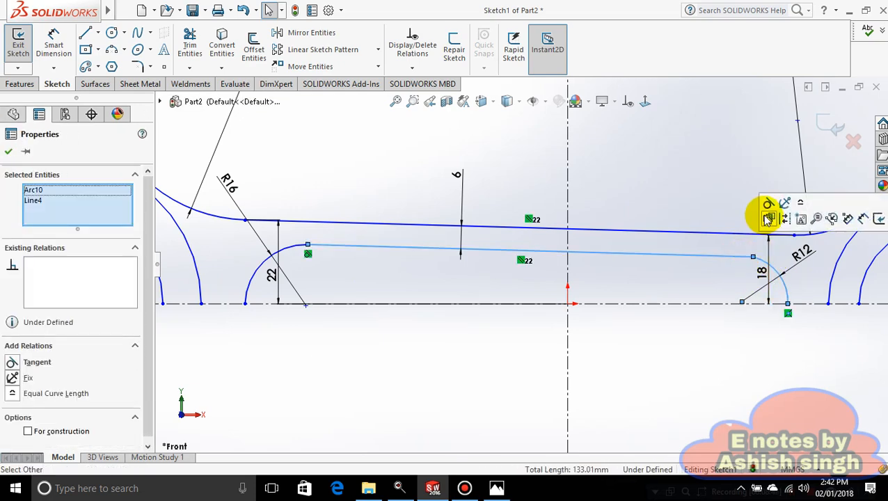
left_click(768, 204)
left_click(685, 260)
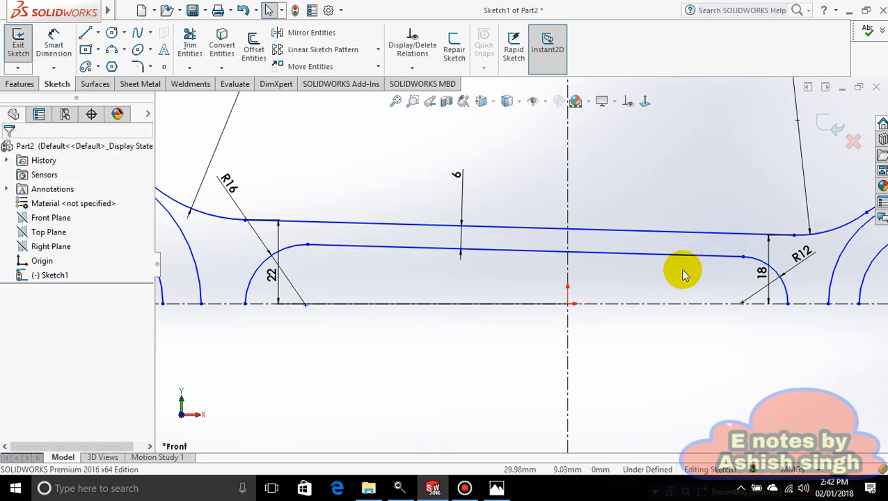
Step: Following the reference drawing, dimension the horizontal distance from the large end's center to the 16 mm arc's center as 60 mm
scroll(674, 274, "up", 3)
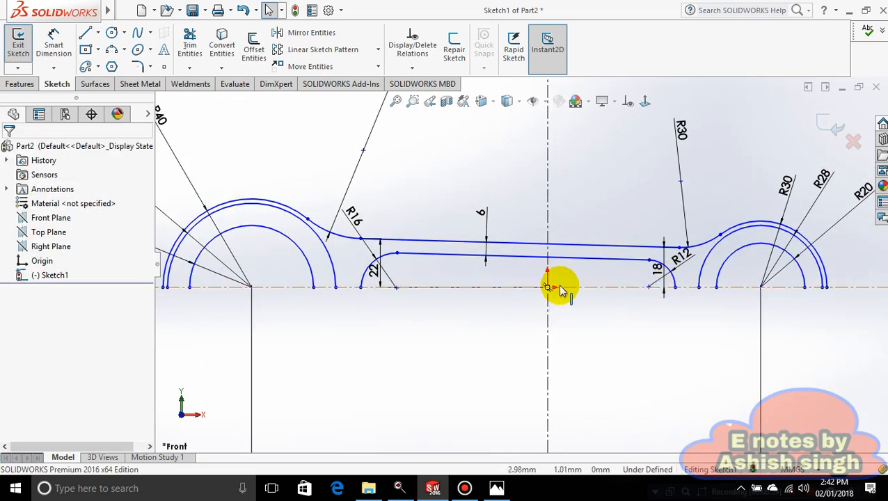
left_click(495, 487)
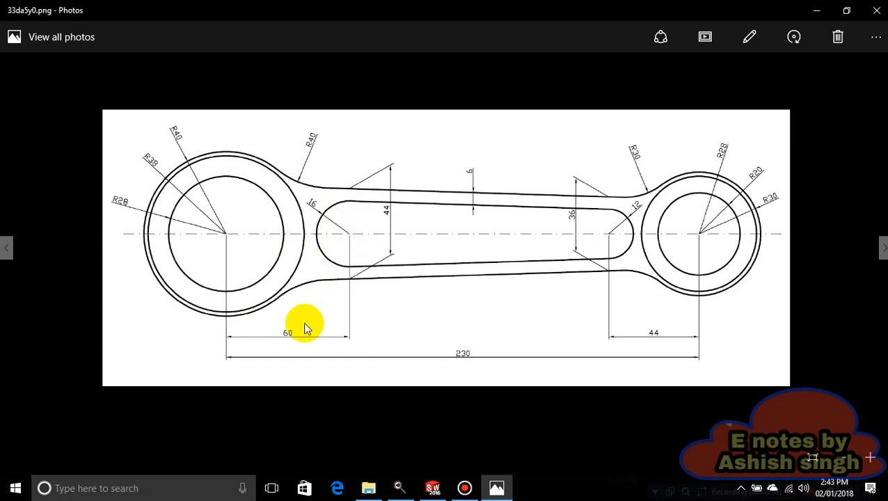
left_click(508, 489)
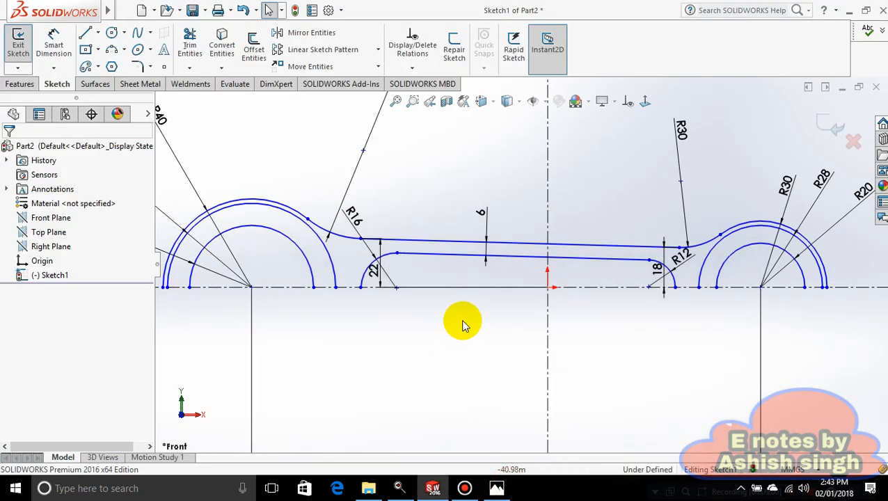
left_click(394, 288)
left_click(251, 287)
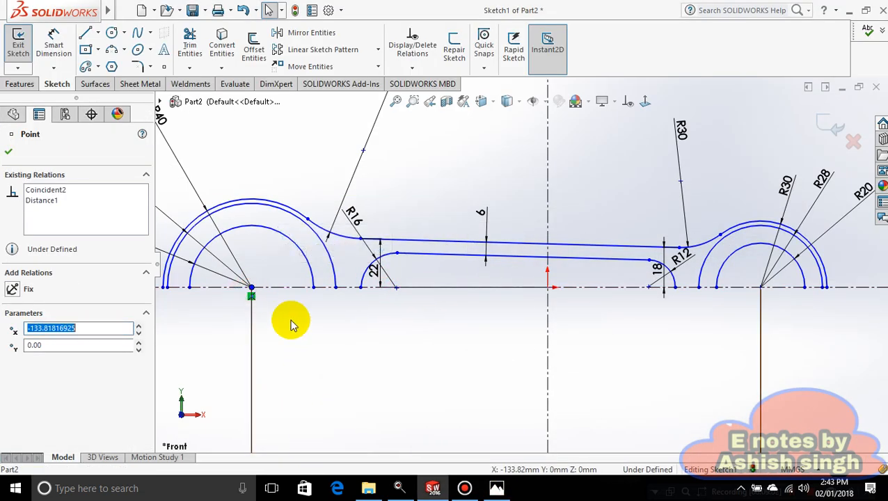
left_click(54, 46)
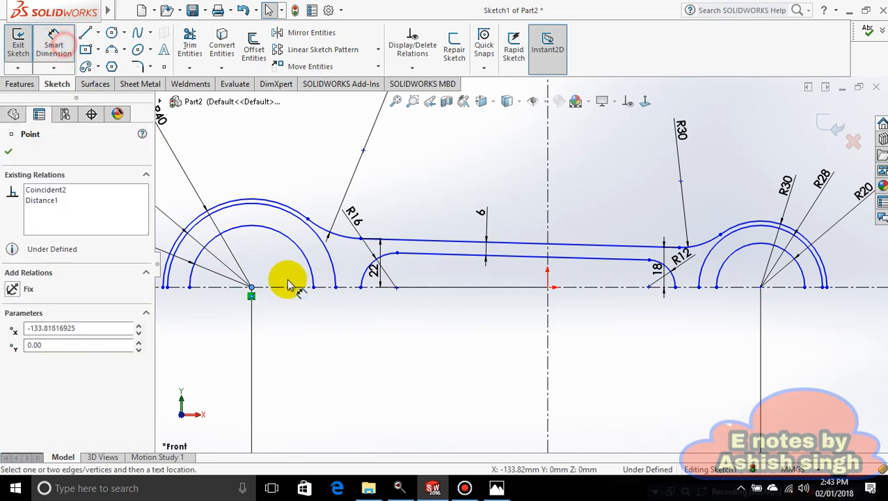
left_click(395, 288)
left_click(324, 371)
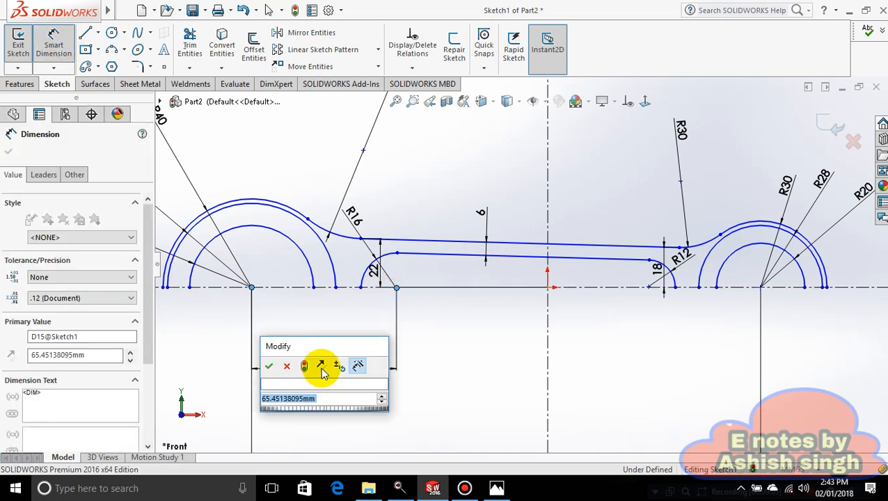
key("Return")
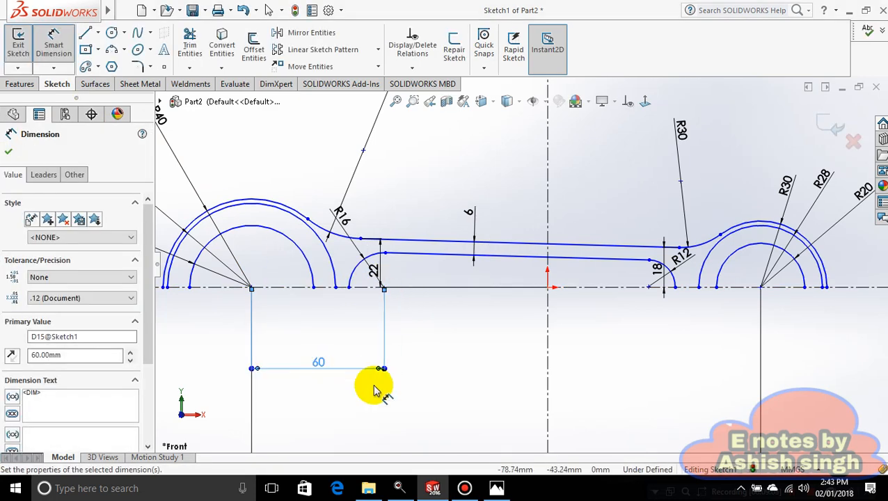
Step: Following the reference drawing, dimension the horizontal distance from the 12 mm arc's center to the small end's center as 44 mm
left_click(498, 489)
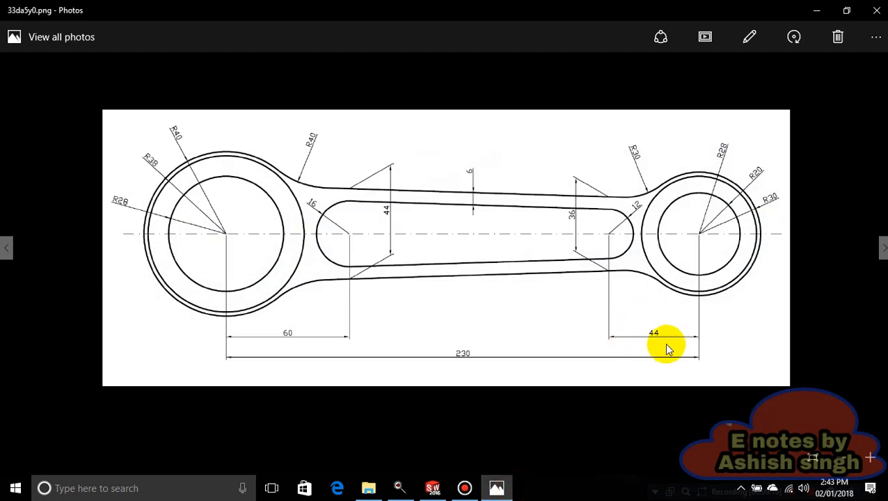
left_click(498, 489)
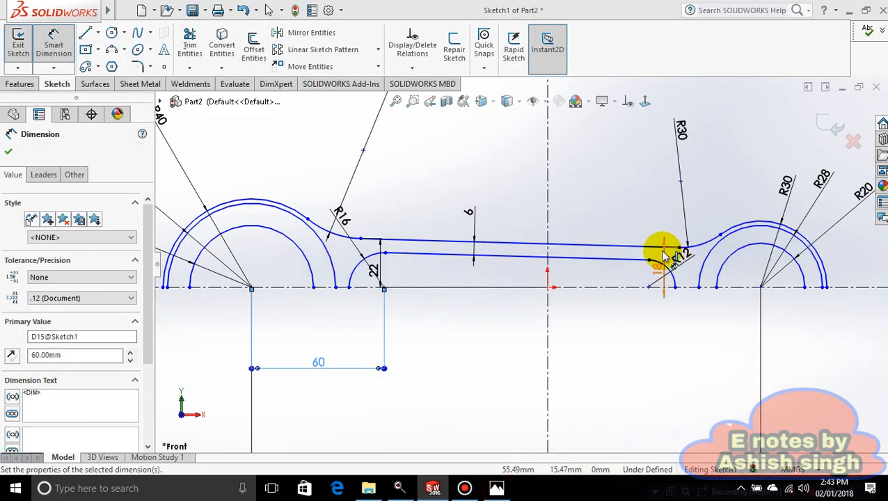
left_click(648, 291)
left_click(762, 288)
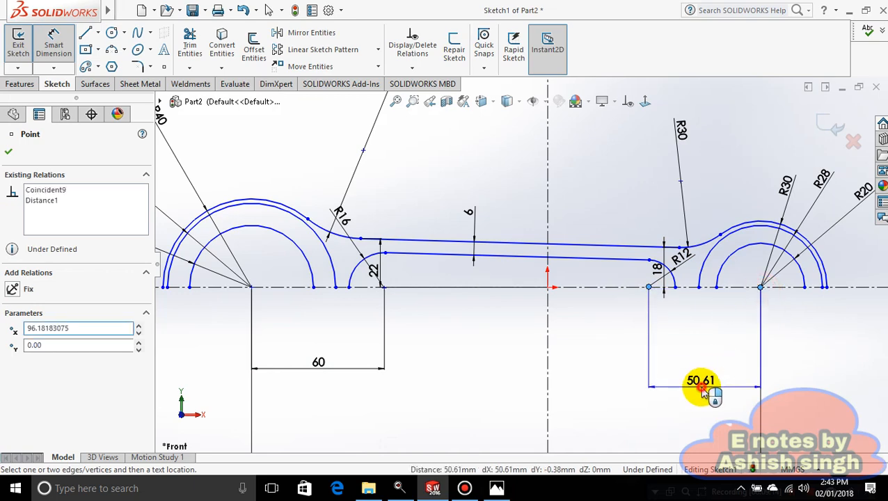
left_click(704, 386)
type("44")
key("Return")
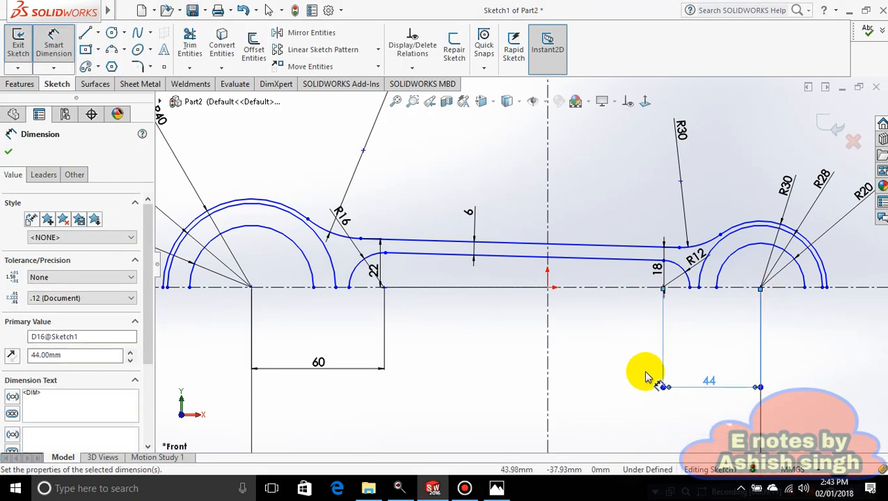
key("Escape")
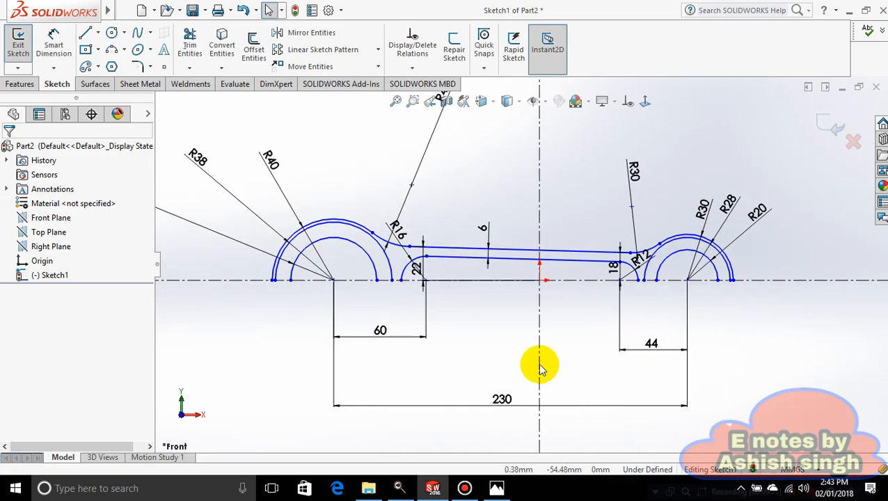
Step: Check the reference drawing and dimension the horizontal distance from the origin to the large end's center, accepting its current value
left_click(507, 491)
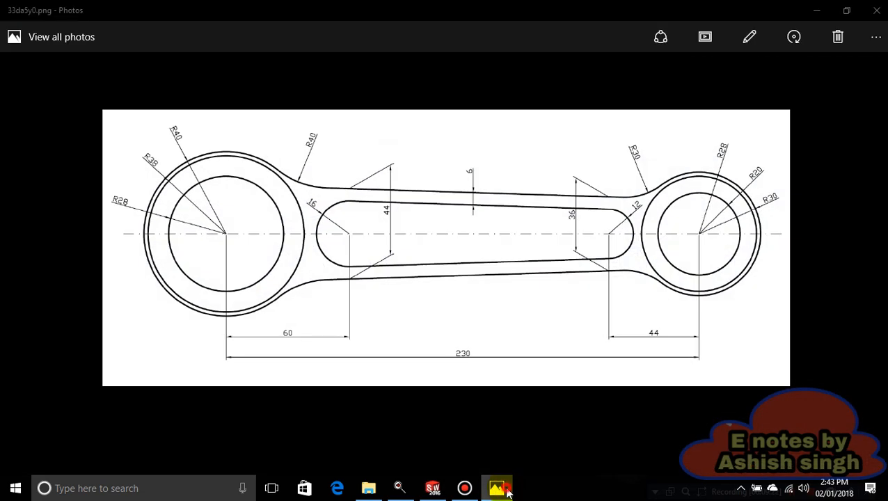
left_click(507, 490)
left_click(507, 491)
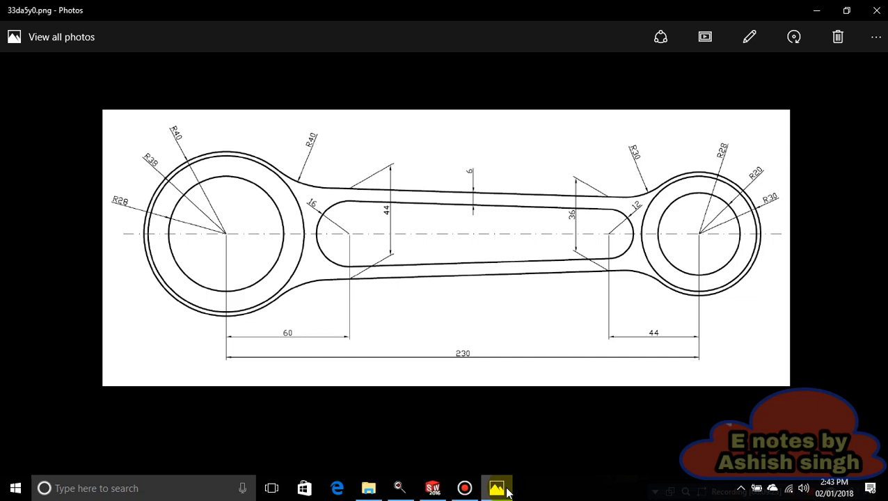
left_click(507, 490)
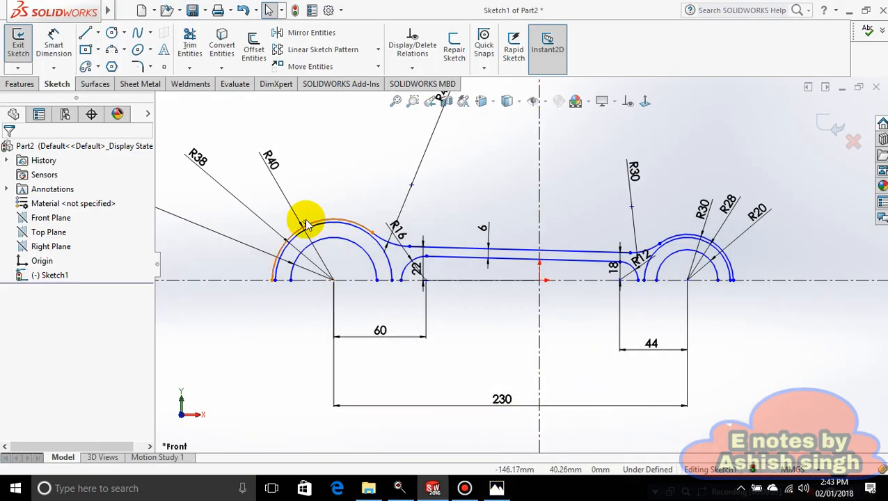
left_click(53, 41)
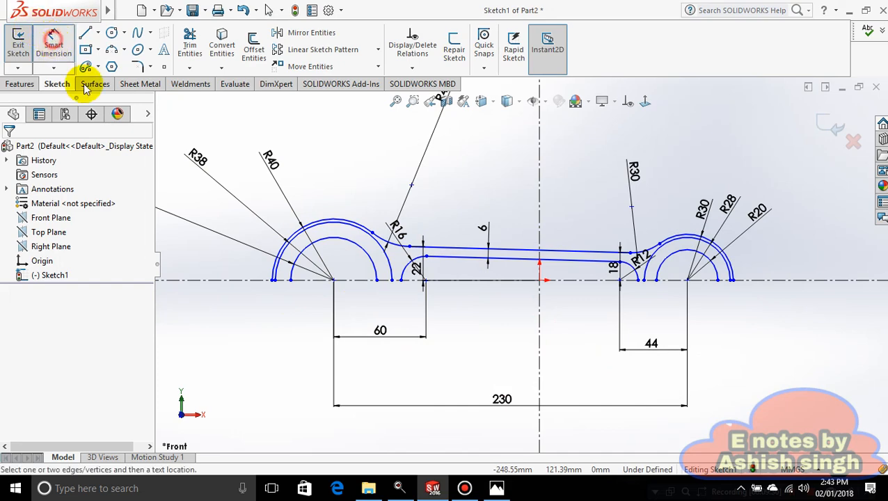
left_click(540, 281)
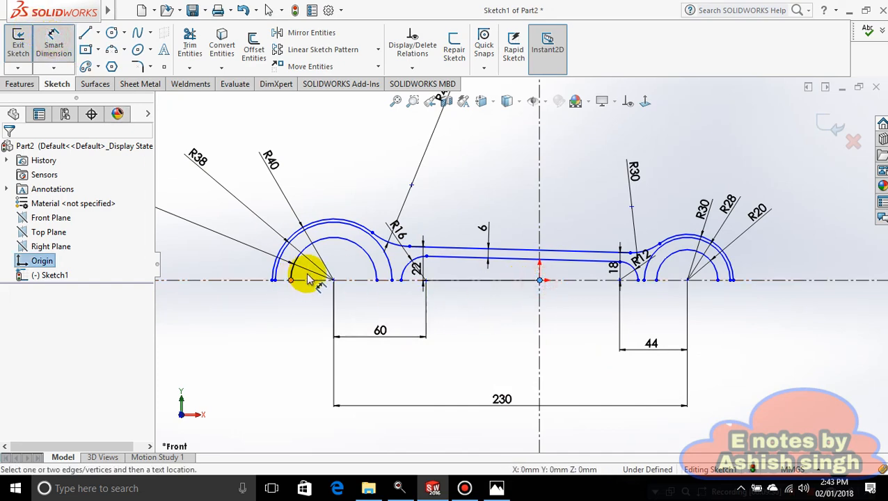
left_click(333, 280)
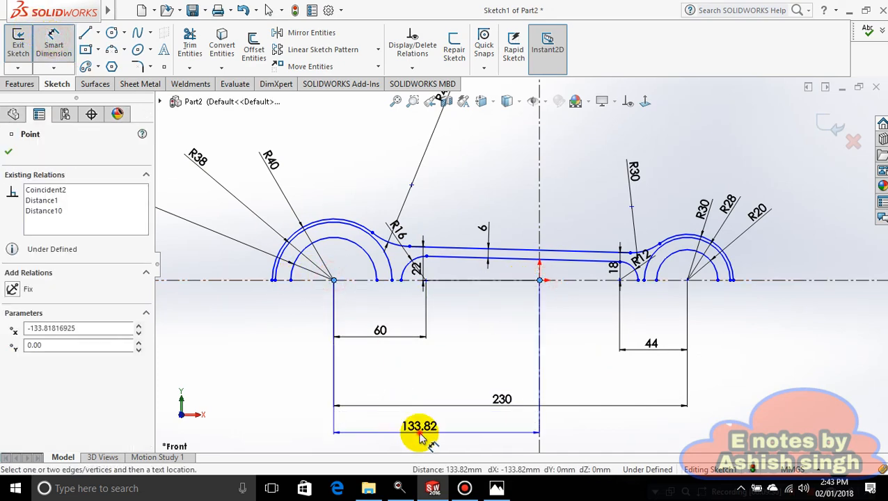
left_click(410, 426)
left_click(366, 431)
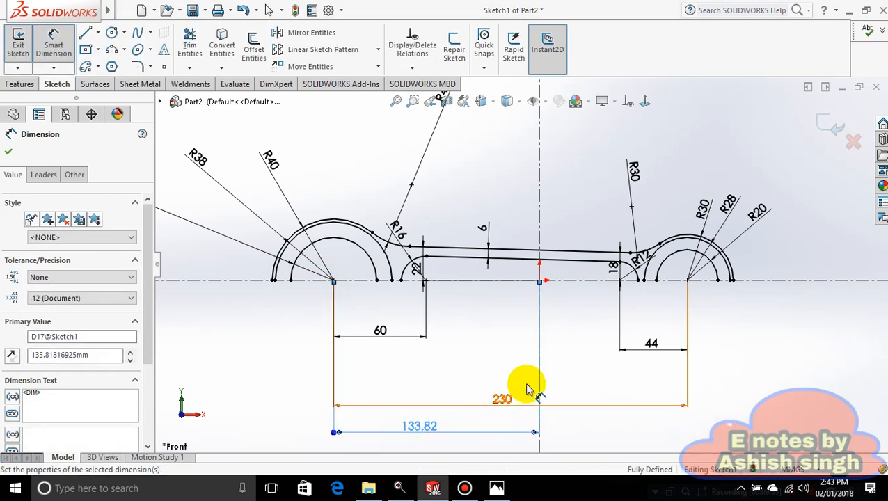
left_click(469, 358)
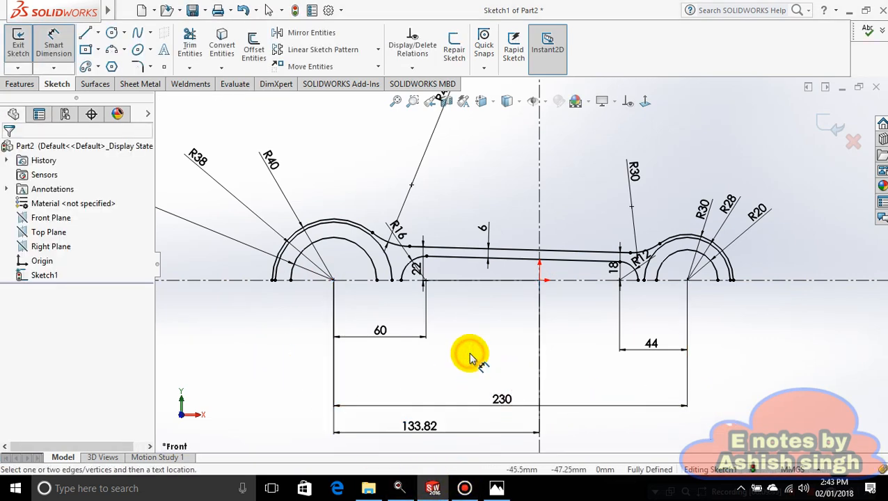
key("Escape")
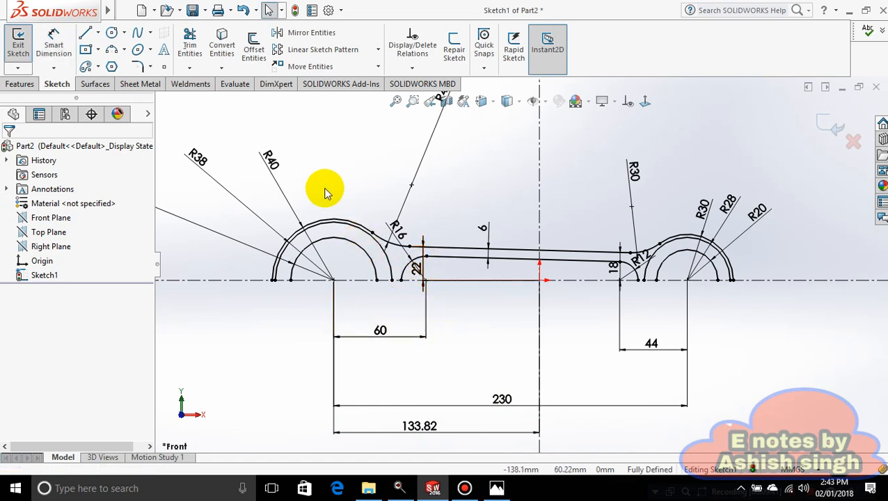
Step: Mirror all of the half-profile's lines and arcs about the horizontal centerline, keeping the originals
left_click(294, 32)
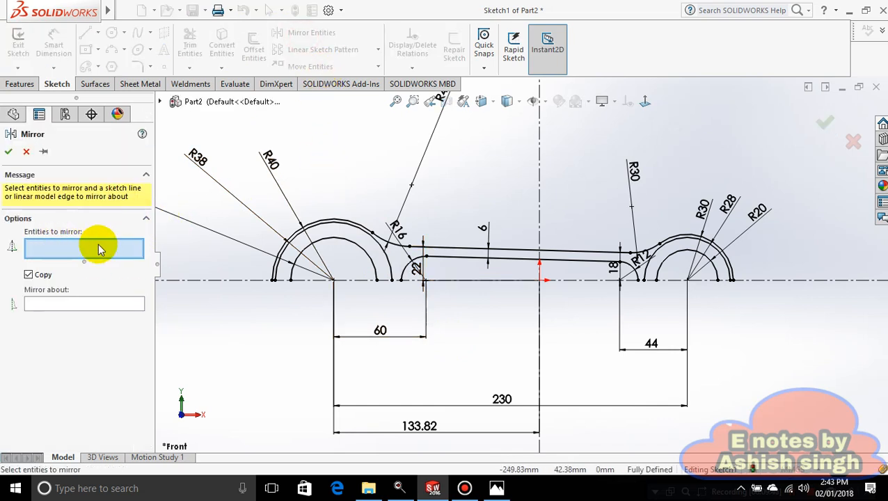
mouse_move(240, 207)
left_mouse_down()
mouse_move(327, 241)
mouse_move(778, 319)
mouse_move(775, 340)
left_mouse_up()
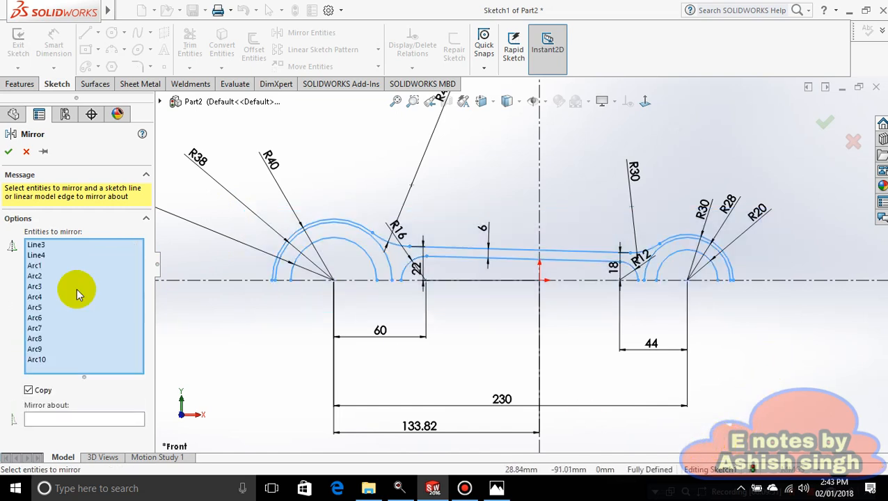
left_click(59, 420)
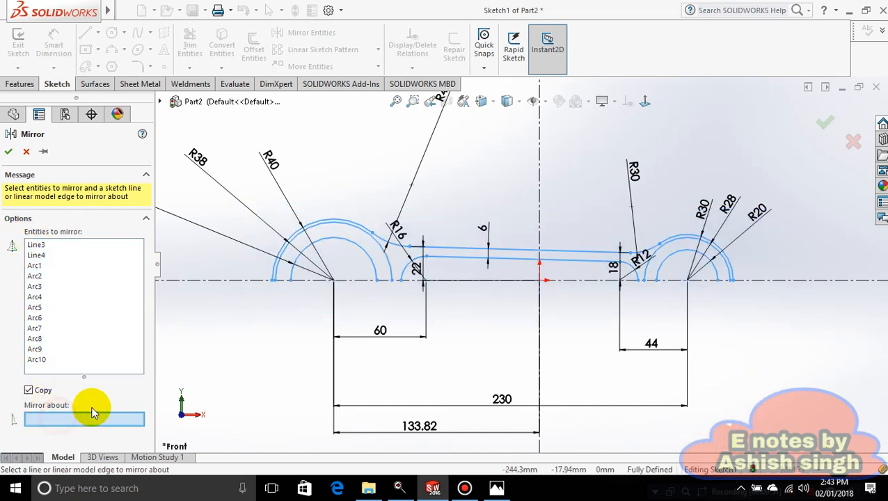
left_click(218, 284)
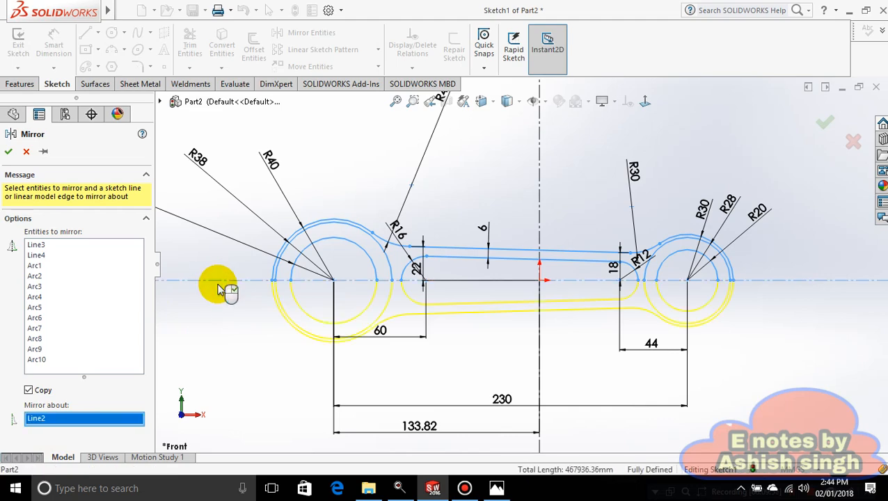
left_click(10, 151)
scroll(485, 351, "down", 2)
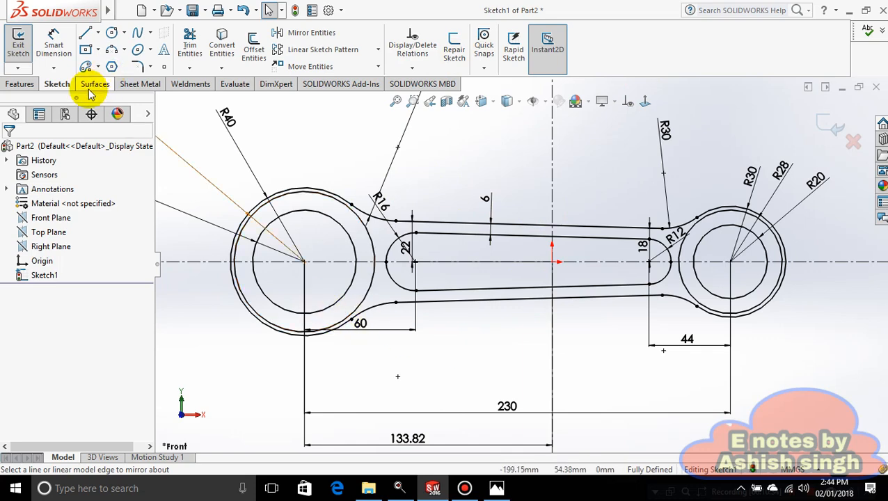
Step: Try to extrude the sketch 10 mm blind with the outer contour, slot region and both end ring regions selected
left_click(32, 86)
left_click(23, 47)
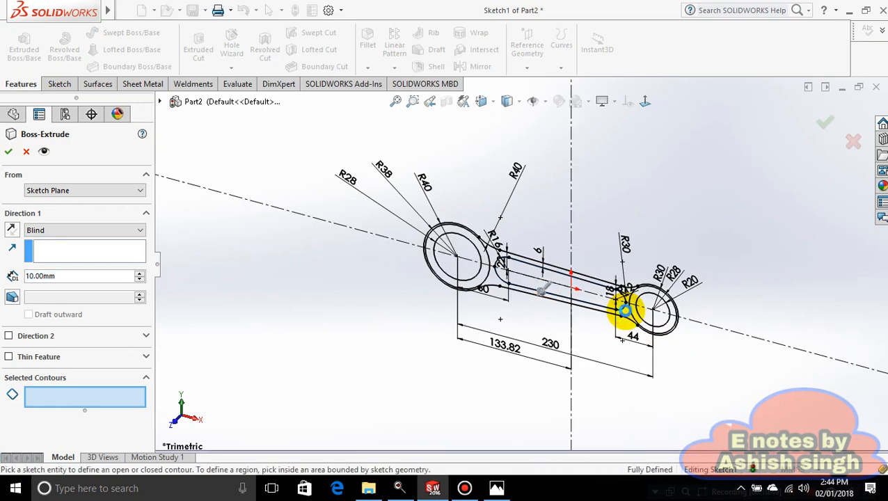
left_click(632, 313)
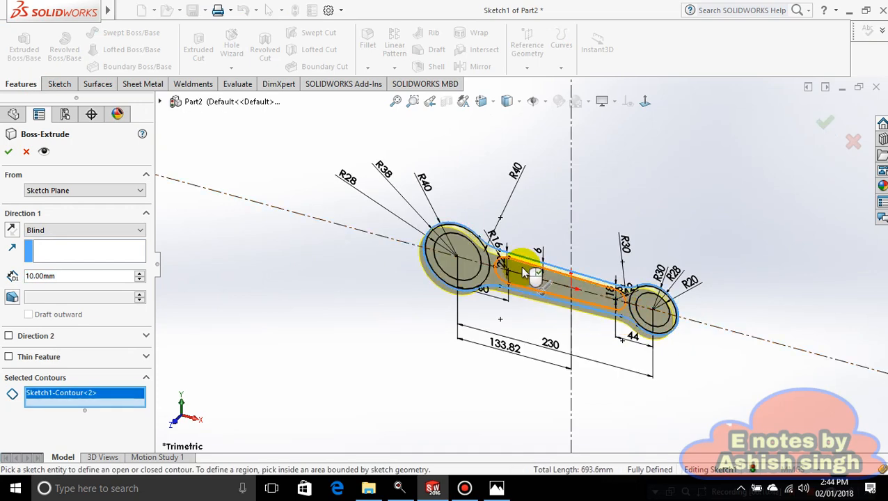
left_click(542, 285)
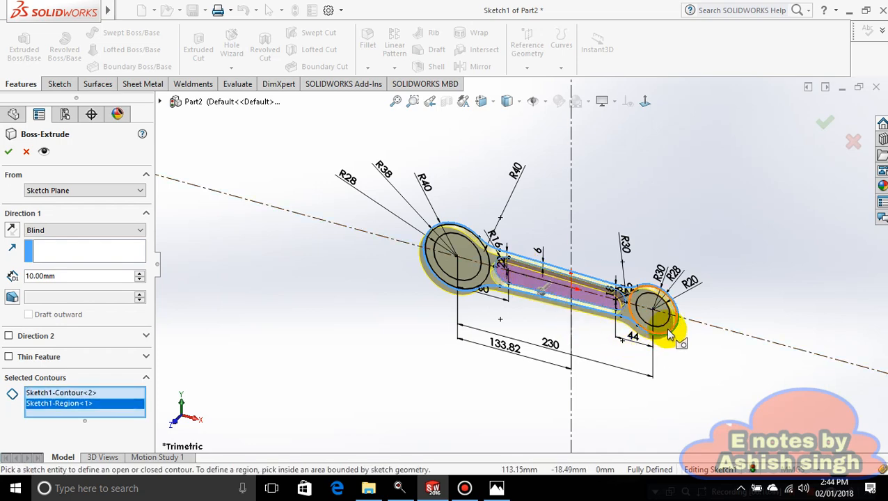
scroll(668, 333, "down", 4)
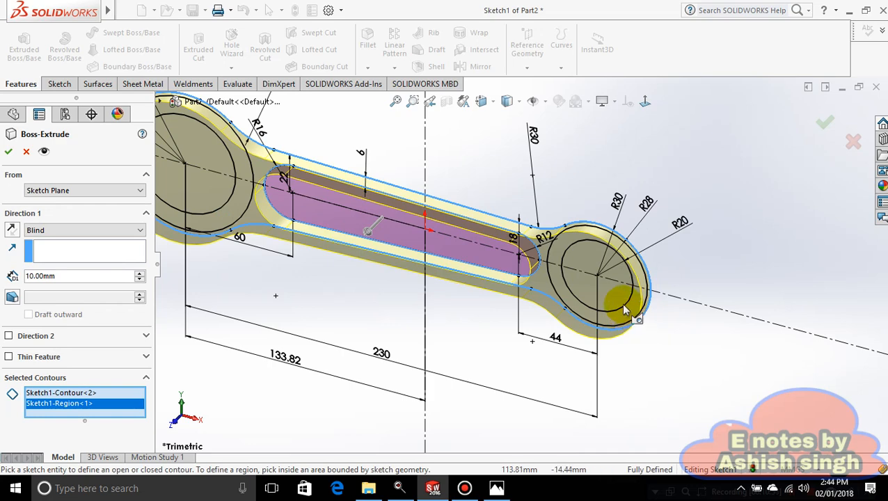
left_click(557, 293)
scroll(264, 210, "up", 3)
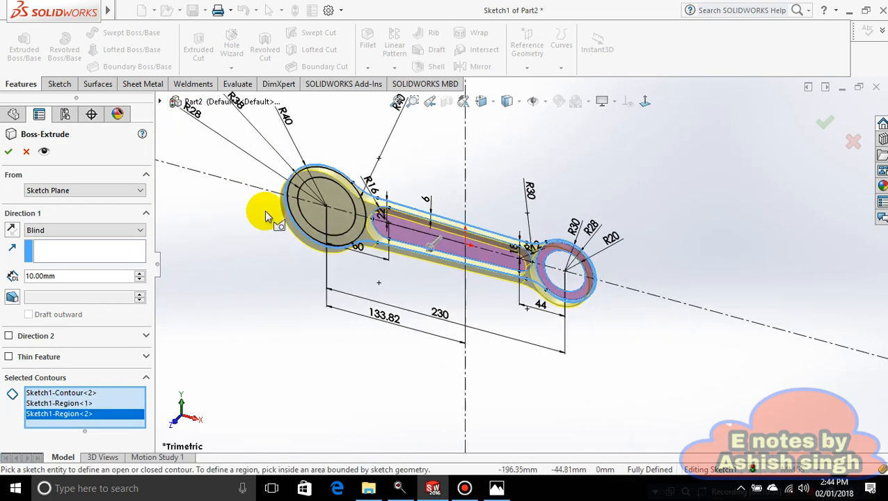
scroll(339, 209, "down", 2)
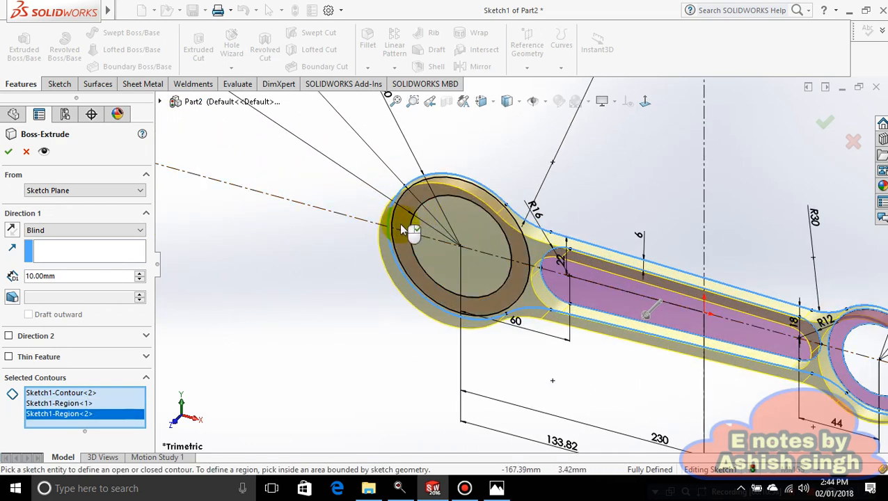
left_click(403, 224)
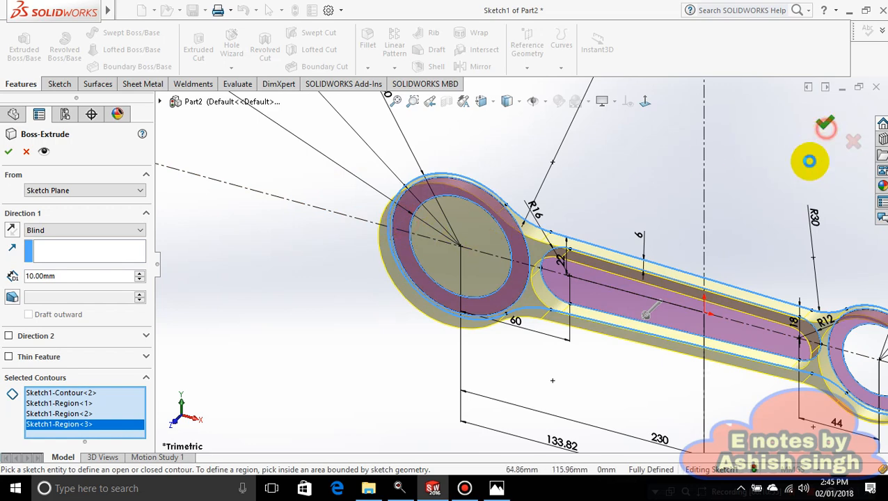
right_click(764, 249)
scroll(760, 292, "up", 3)
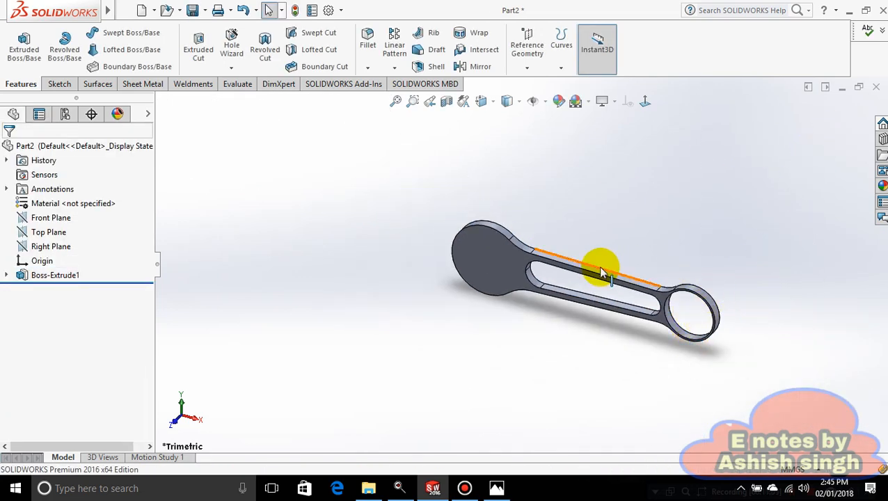
Step: Inspect the extruded rod from another angle and undo the extrusion
middle_click_drag(666, 271, 668, 327)
key("ctrl+shift+z")
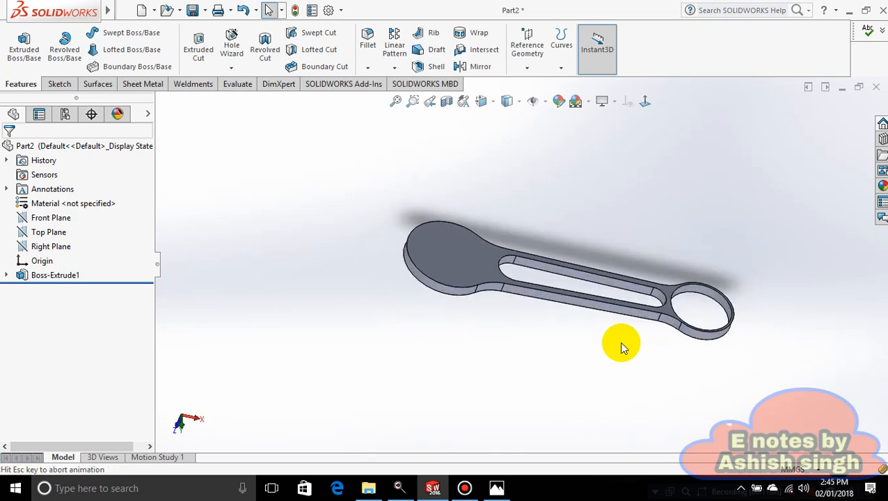
key("ctrl+z")
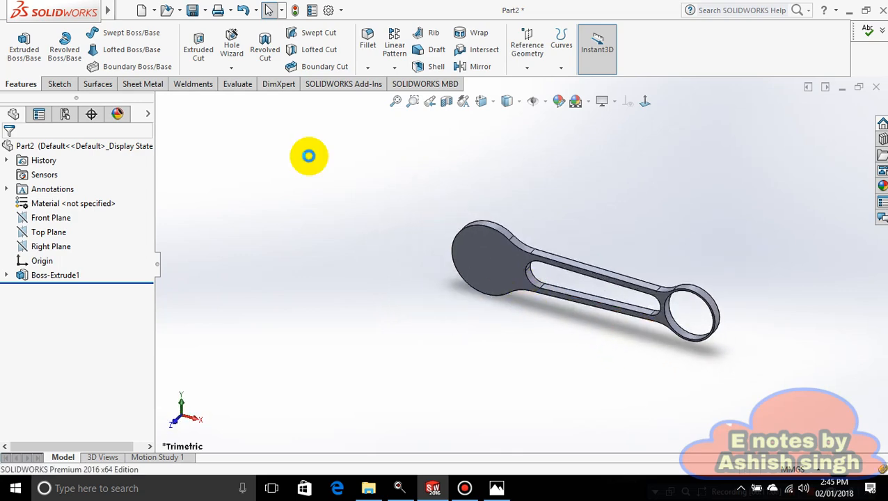
Step: Extrude the large-end ring, outer shank frame, small-end ring and inner slot regions 10 mm blind, leaving both end bores open
left_click(24, 47)
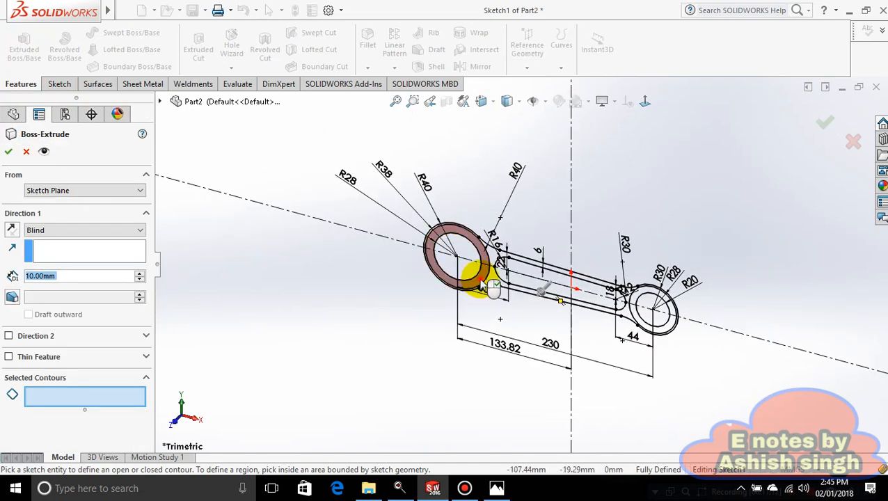
left_click(478, 282)
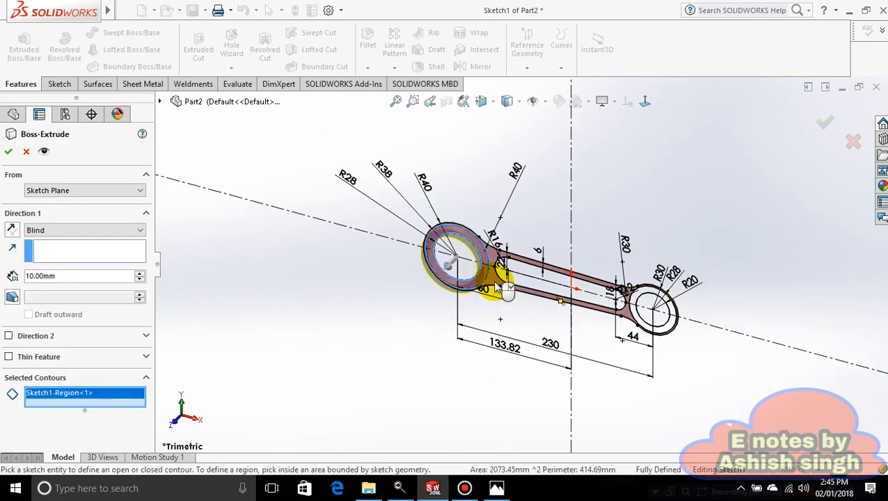
left_click(500, 288)
scroll(657, 340, "down", 2)
scroll(658, 334, "down", 1)
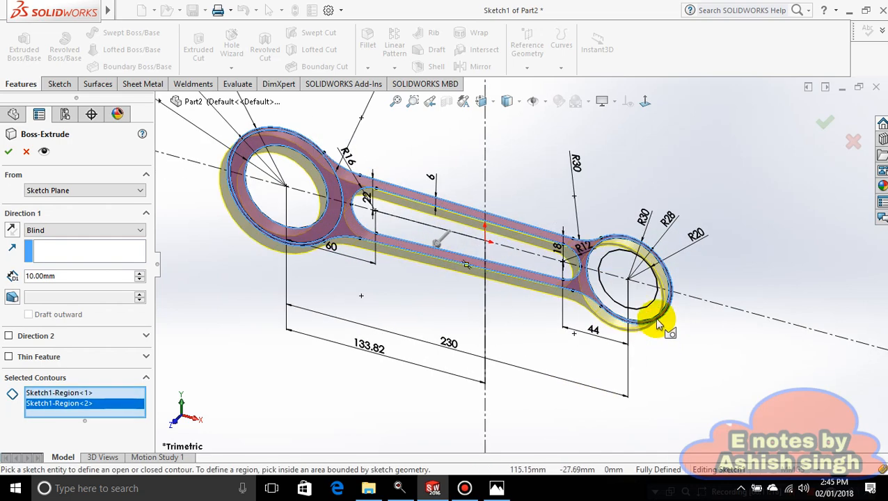
left_click(650, 314)
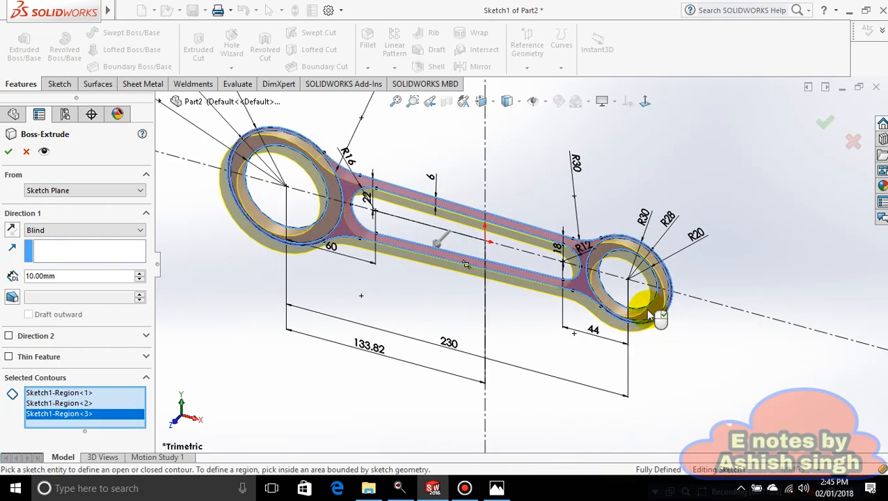
left_click(553, 267)
left_click(818, 127)
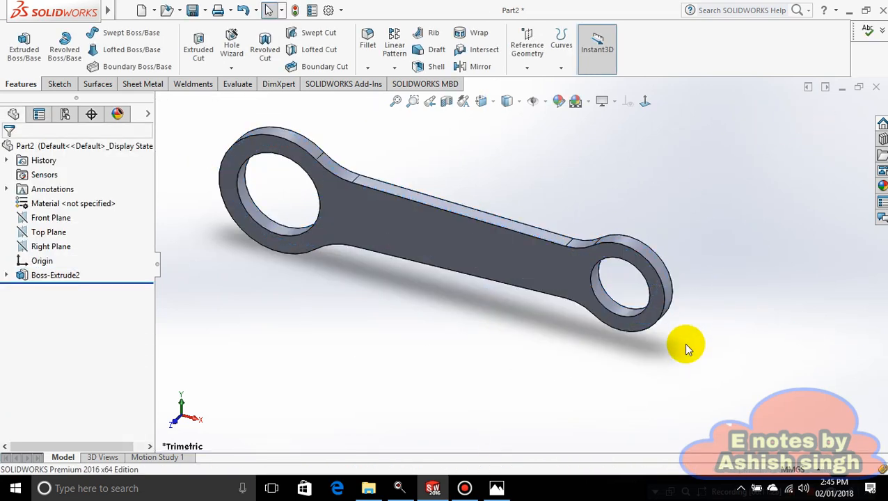
middle_click_drag(683, 347, 515, 378)
middle_click_drag(703, 237, 691, 304)
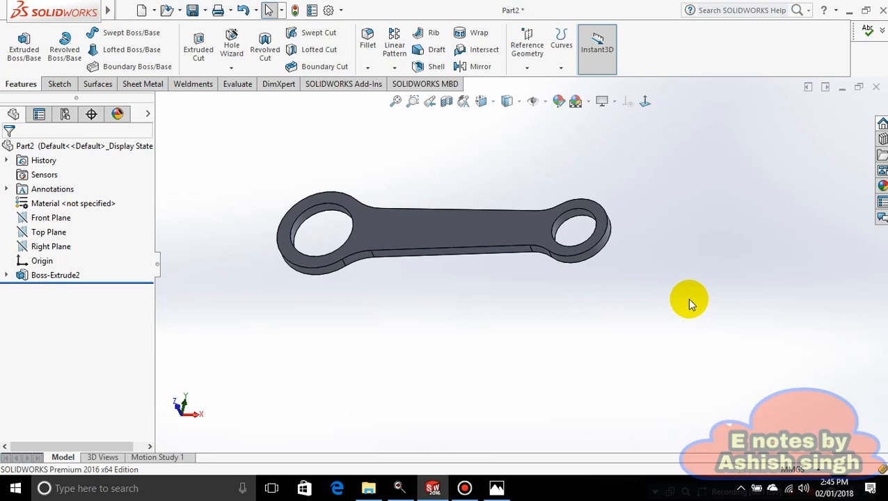